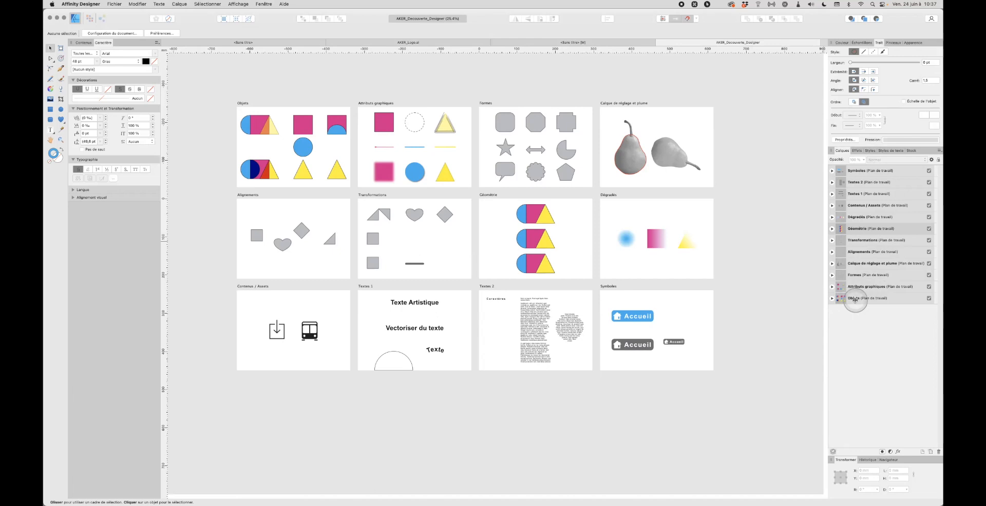
- Select several artboards from the layer list in turn, from Objets through Transformations, plus Symboles, ending on Objets
click(872, 298)
click(867, 287)
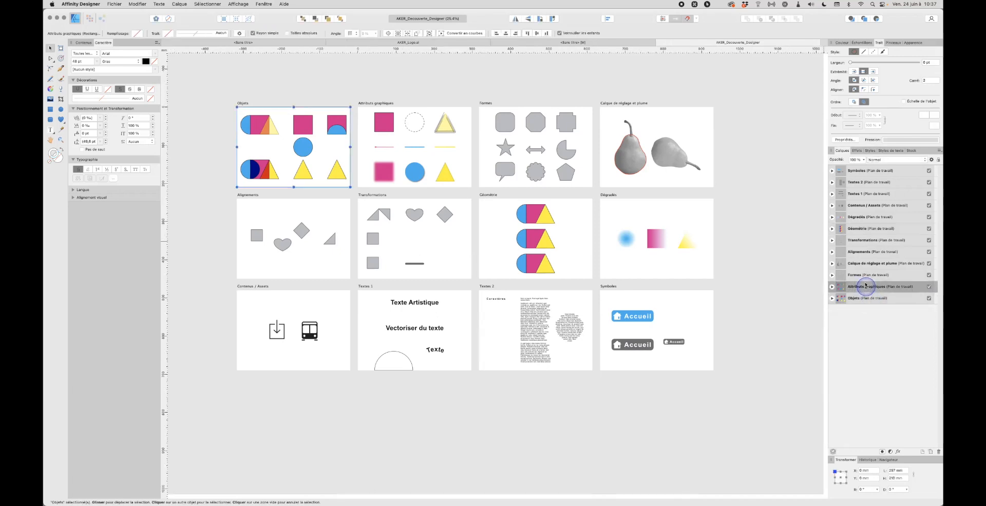
click(864, 275)
click(863, 263)
click(861, 252)
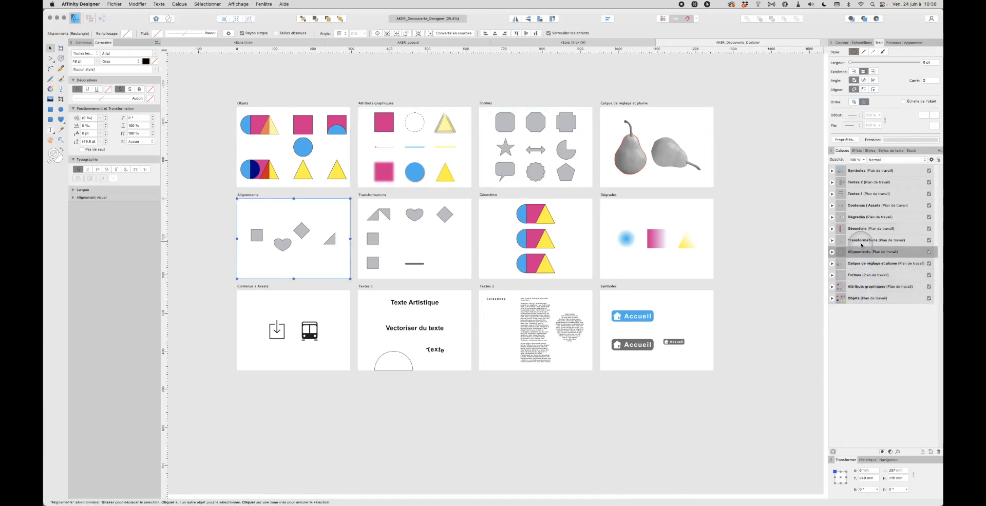
click(861, 240)
click(861, 171)
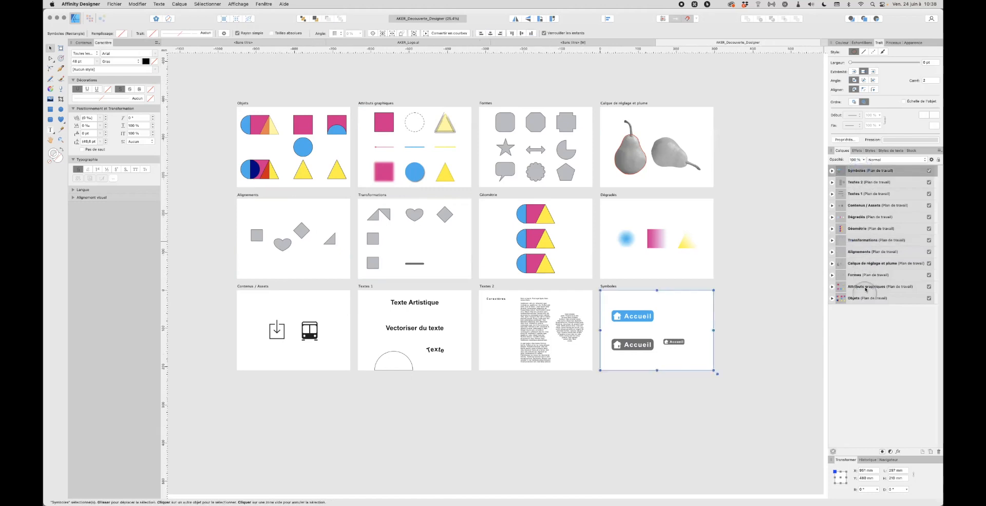
click(848, 298)
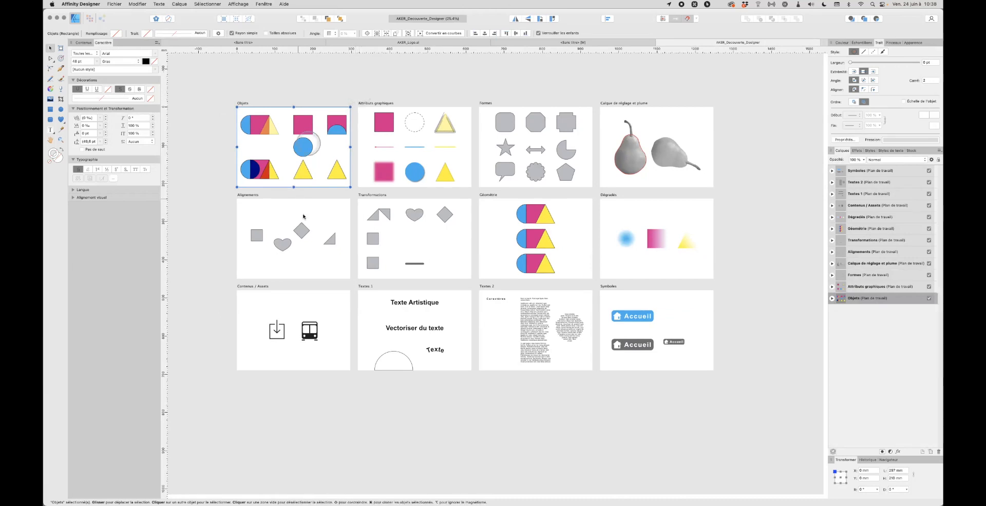
- Expand the Objets artboard in the layer list and select Calque1, Calque2 and the group in turn to see their contents
click(832, 298)
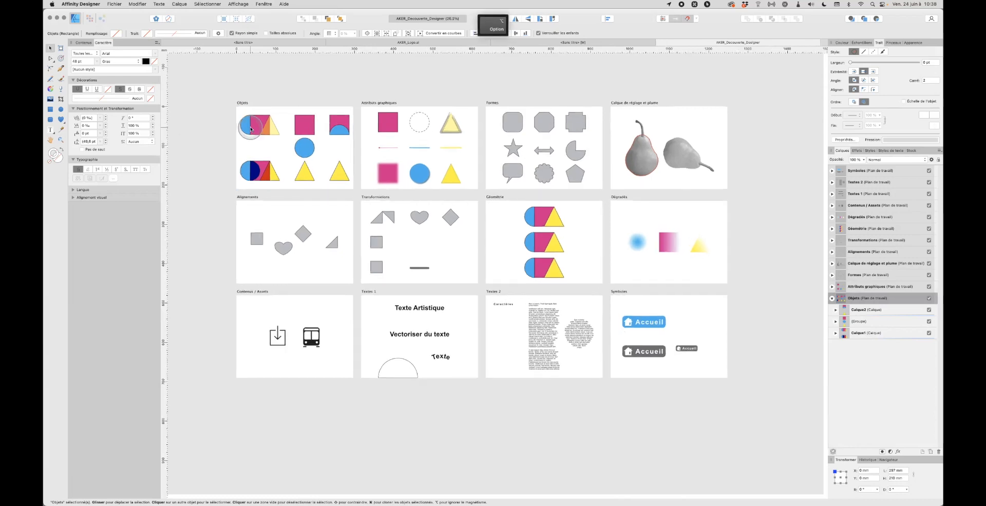
alt+scroll(248, 125, up, 6)
scroll(255, 94, up, 2)
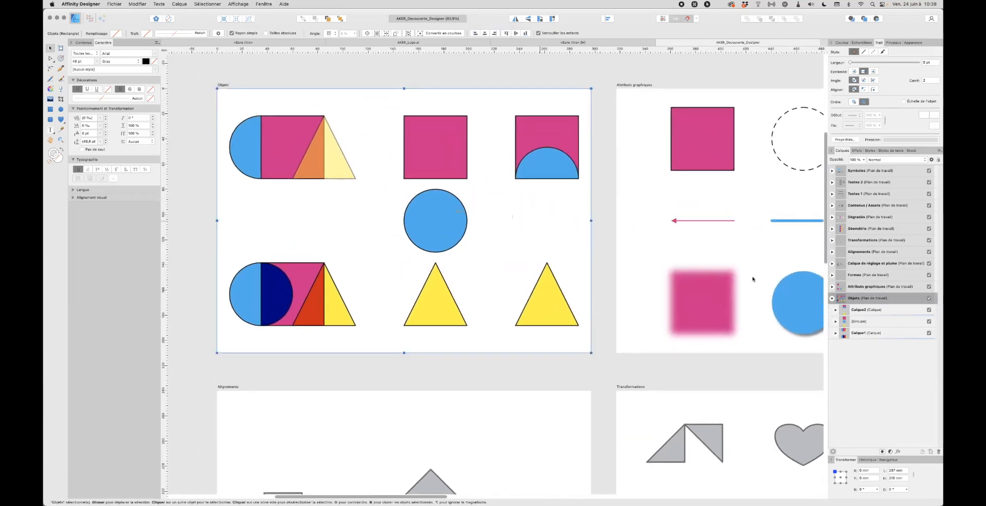
click(873, 322)
click(867, 310)
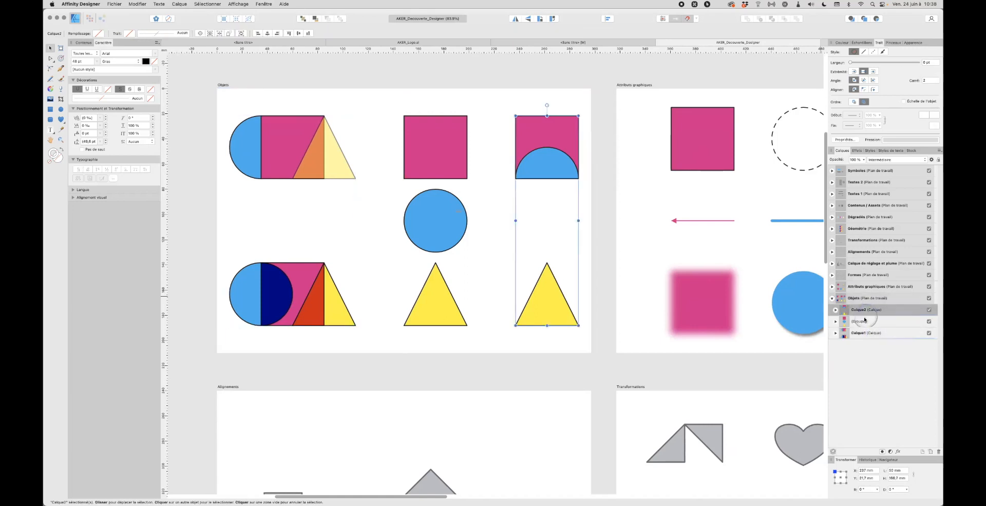
click(843, 334)
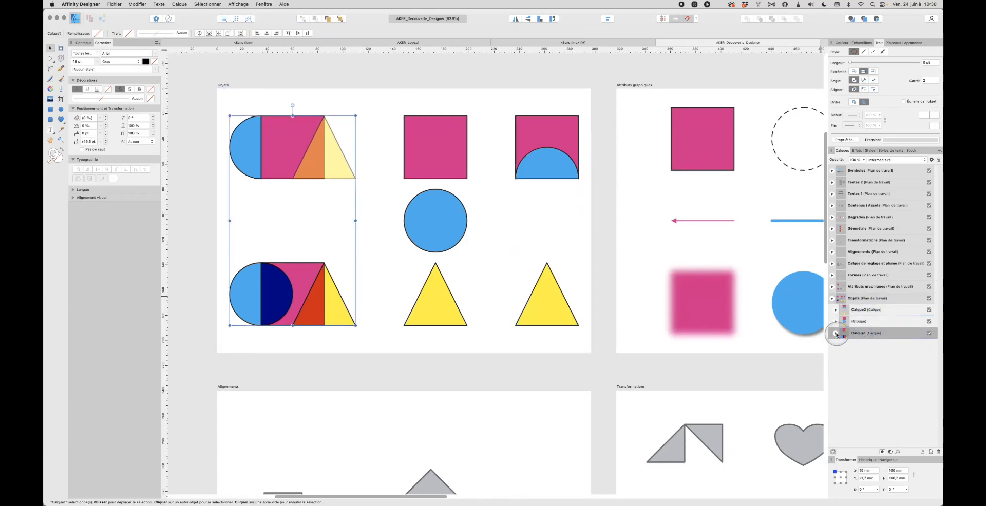
click(869, 310)
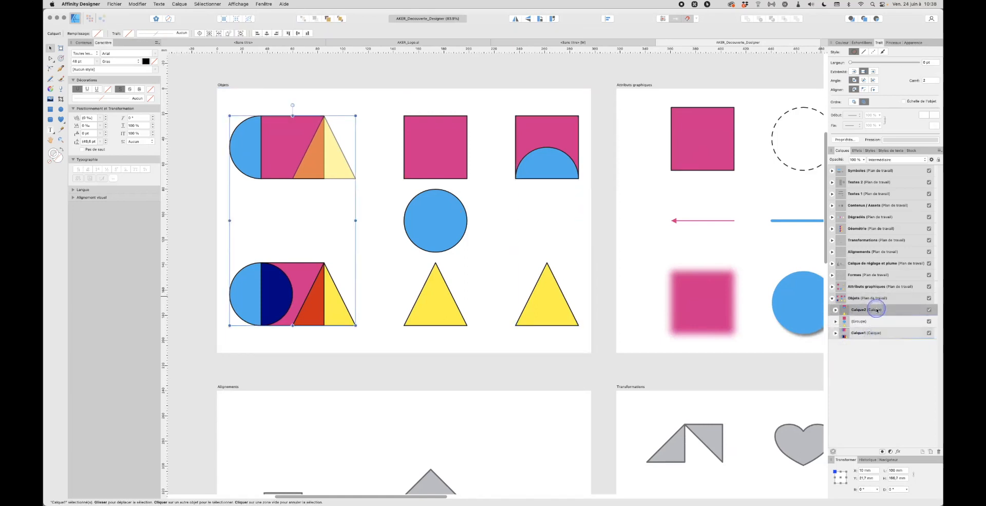
click(854, 334)
click(860, 318)
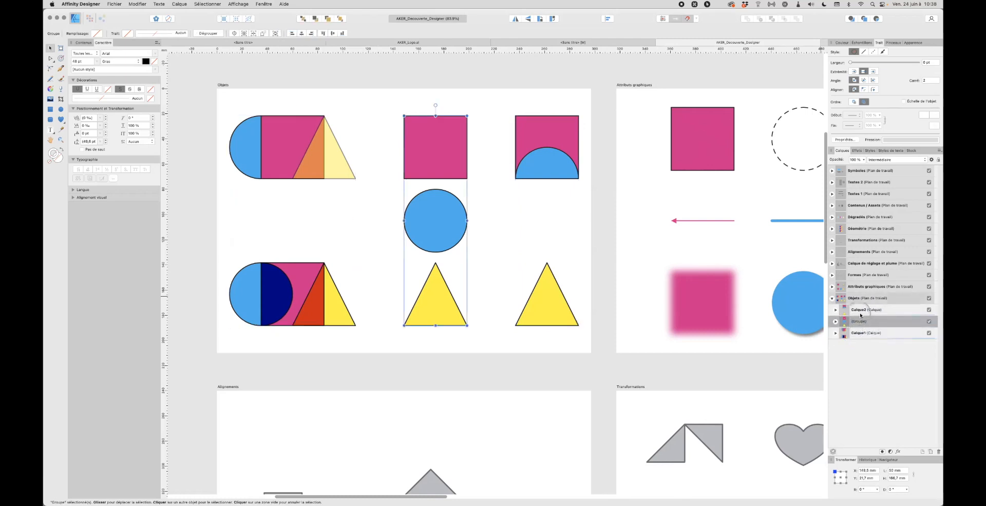
- Expand the Attributs graphiques artboard's contents in the layer list and select that artboard
click(831, 287)
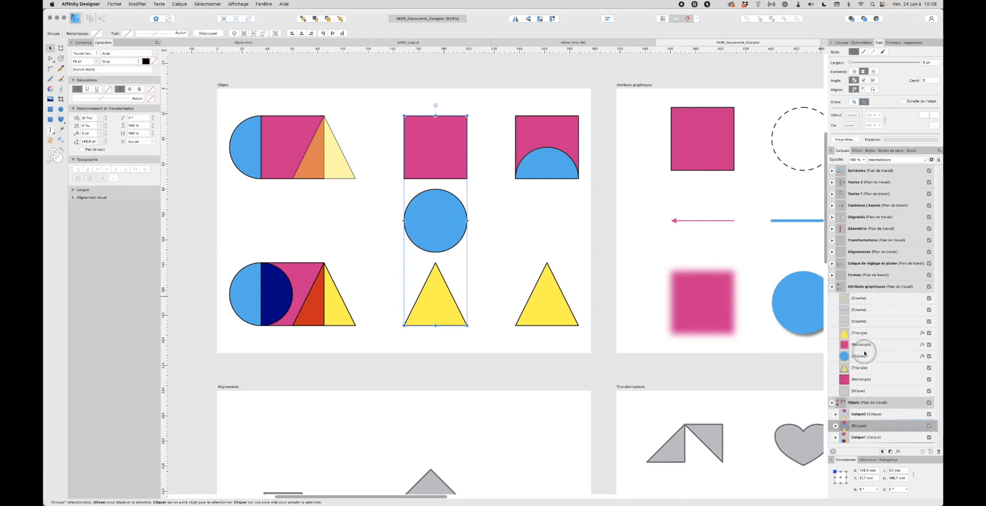
click(871, 287)
click(737, 199)
mouse_move(747, 194)
mouse_down()
mouse_move(609, 196)
mouse_move(618, 211)
mouse_up()
key(super+z)
key(space)
mouse_move(662, 88)
mouse_down()
mouse_move(418, 118)
mouse_move(385, 112)
mouse_up()
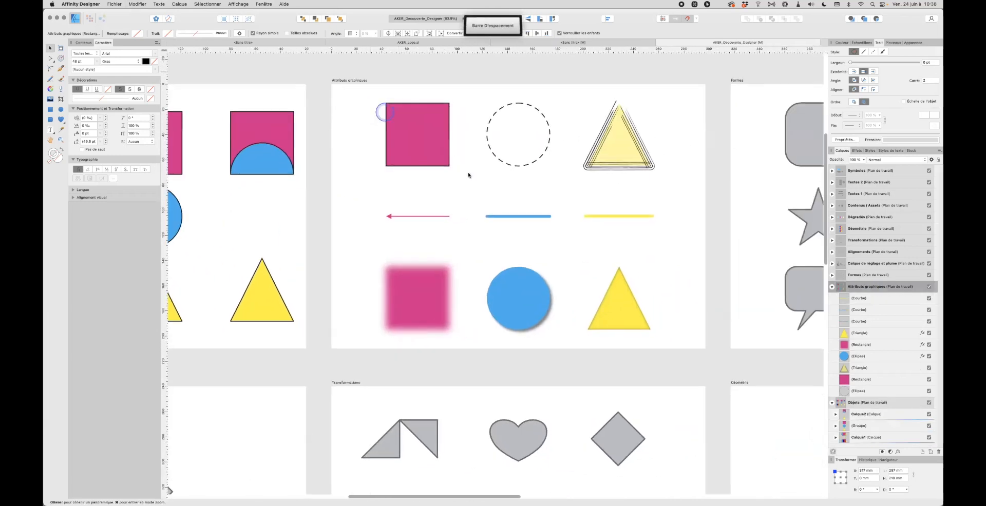
- Select the lines, triangles, blurred rectangle and ellipse of Attributs graphiques one after another, and collapse the artboard's contents
click(857, 311)
click(857, 322)
click(859, 333)
click(861, 344)
click(859, 356)
click(858, 368)
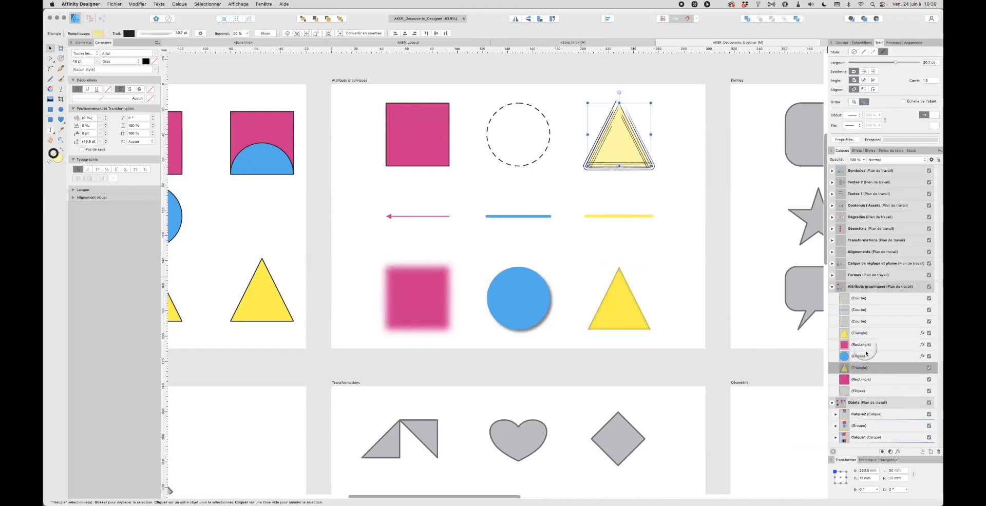
click(832, 287)
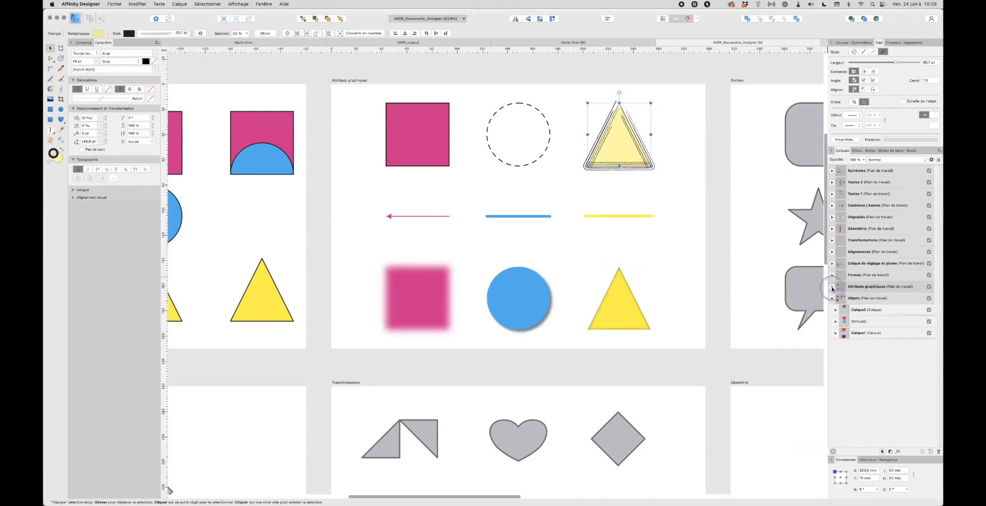
- Expand Calque1 in the Objets artboard and select its two groups alternately to compare them
click(862, 333)
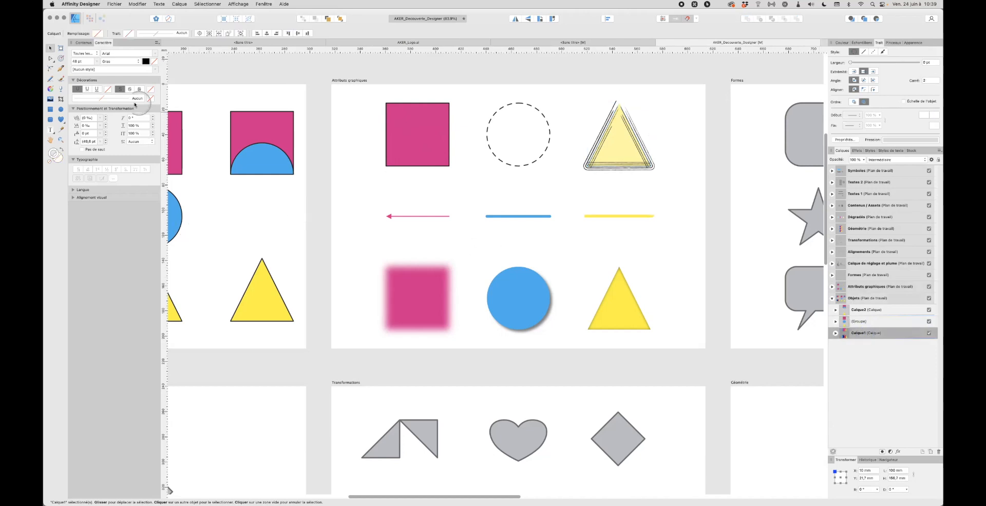
drag(238, 245, 488, 251)
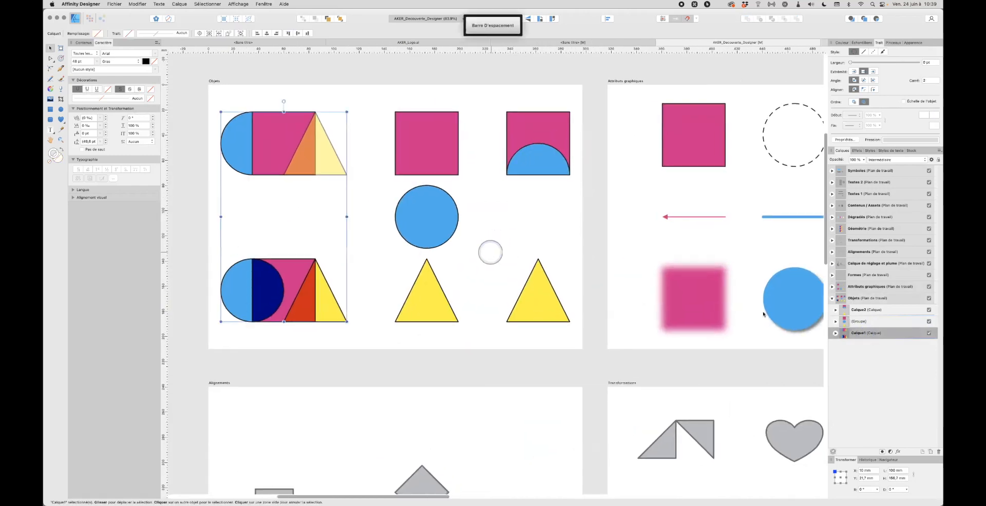
click(835, 333)
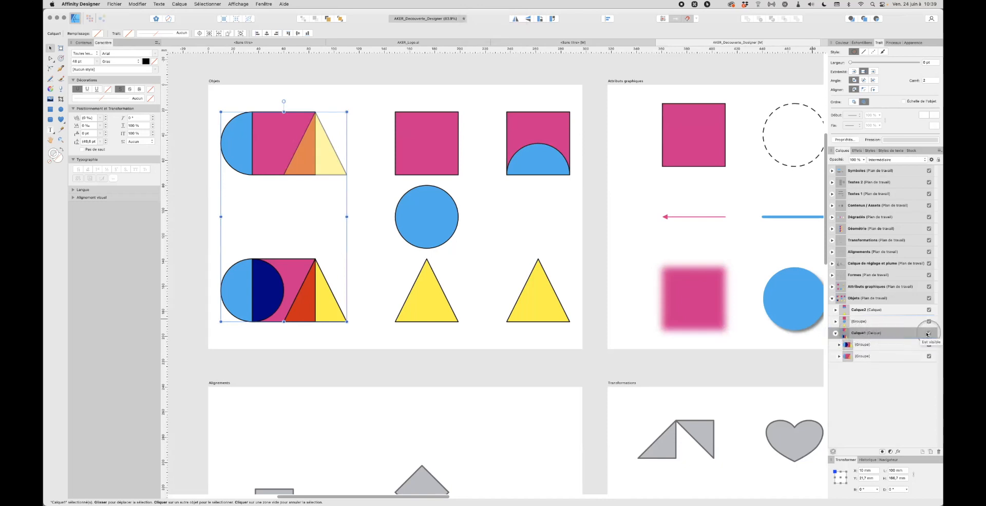
click(875, 345)
click(873, 355)
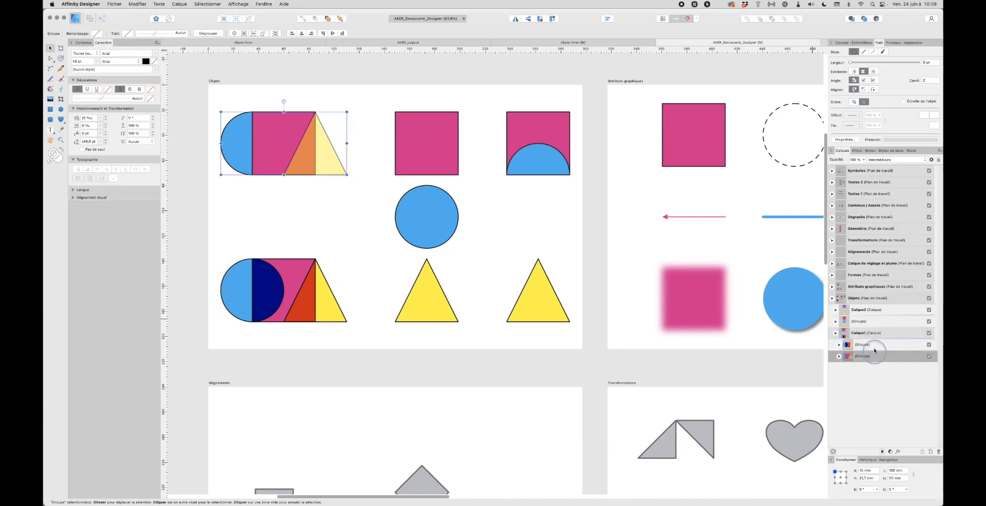
click(875, 345)
click(873, 356)
click(871, 345)
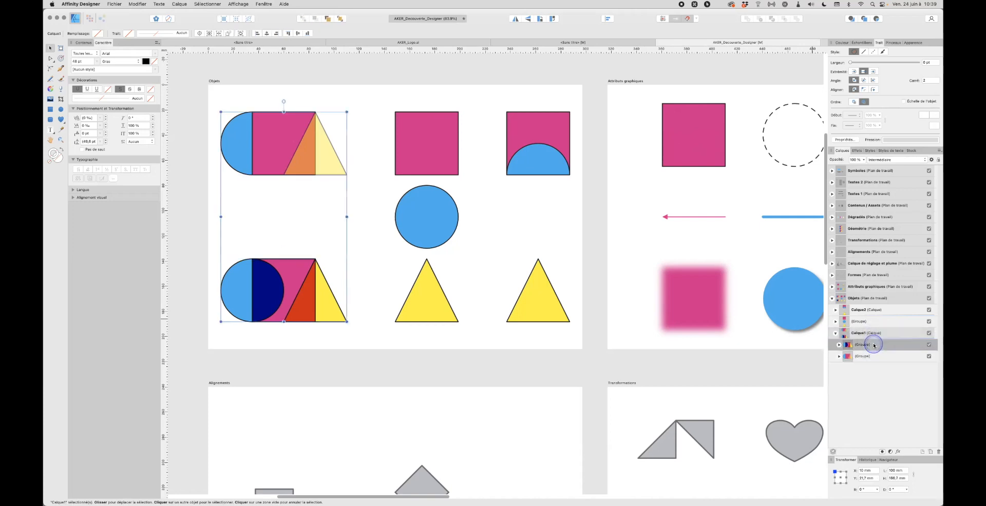
click(863, 356)
click(865, 345)
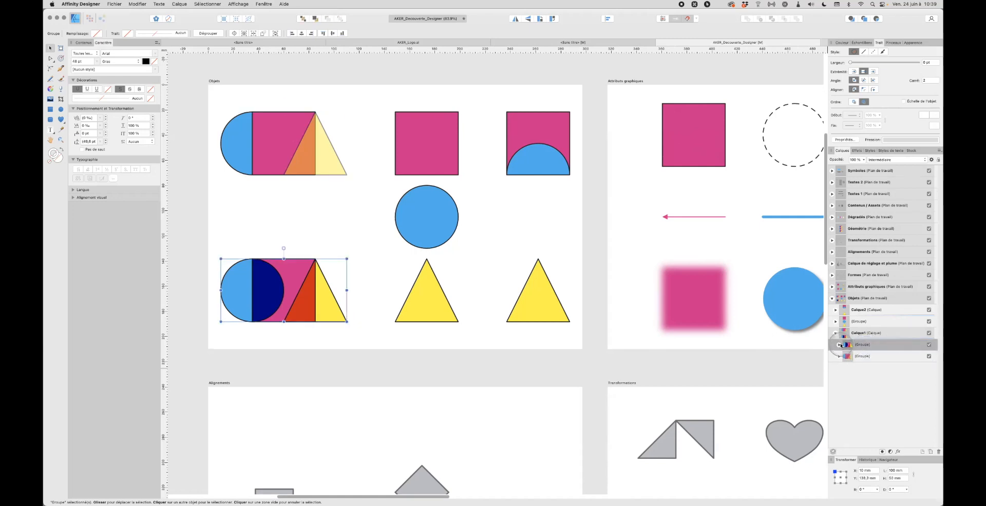
- Expand the first group in Calque1, select its individual shapes, and reselect the group and Calque1
click(841, 345)
click(866, 357)
click(868, 368)
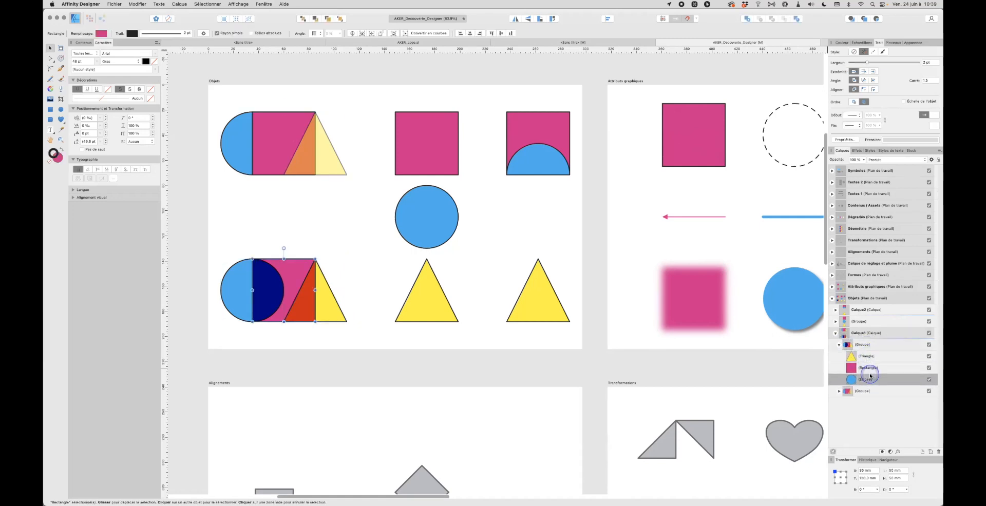
click(864, 345)
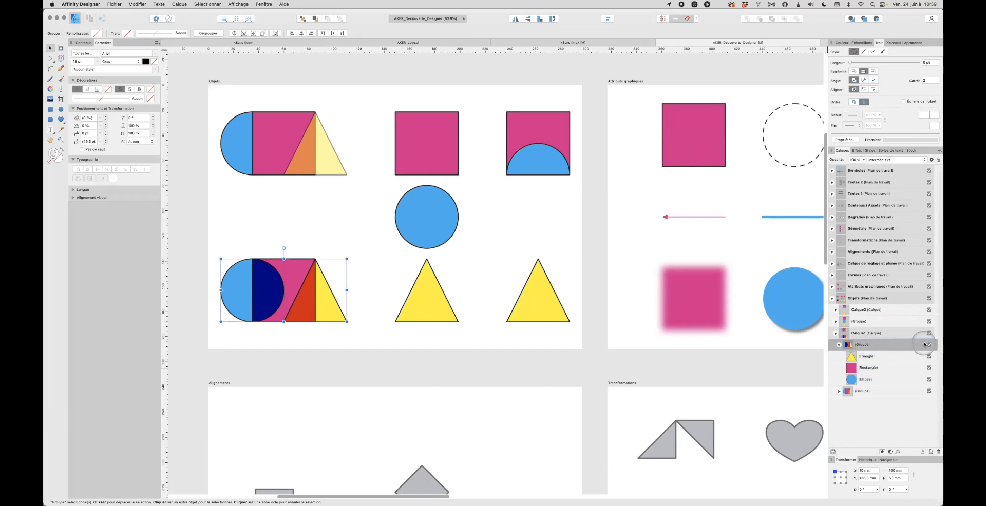
click(876, 333)
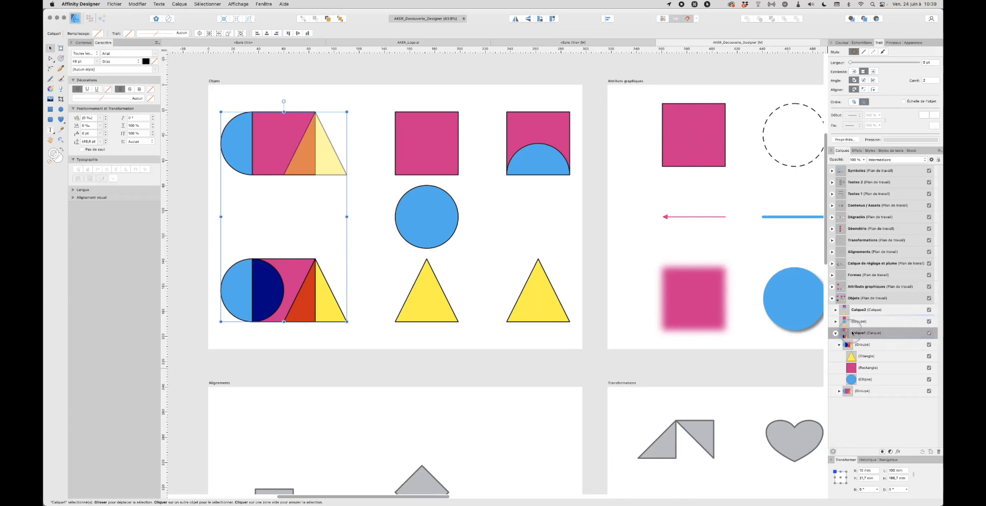
- Hide and show Calque1 repeatedly, leaving it visible
click(929, 334)
click(929, 334)
click(928, 334)
click(928, 333)
click(928, 334)
click(928, 333)
click(928, 334)
click(929, 333)
click(928, 334)
click(929, 334)
- Lock and unlock Calque1, and do the same with the yellow triangle inside its first group
click(938, 160)
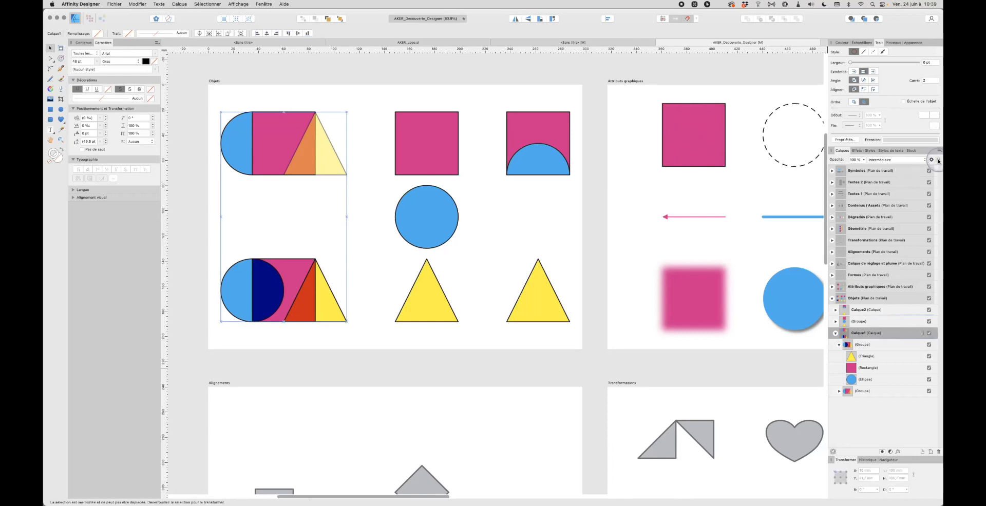
click(938, 160)
click(888, 345)
click(889, 334)
click(878, 348)
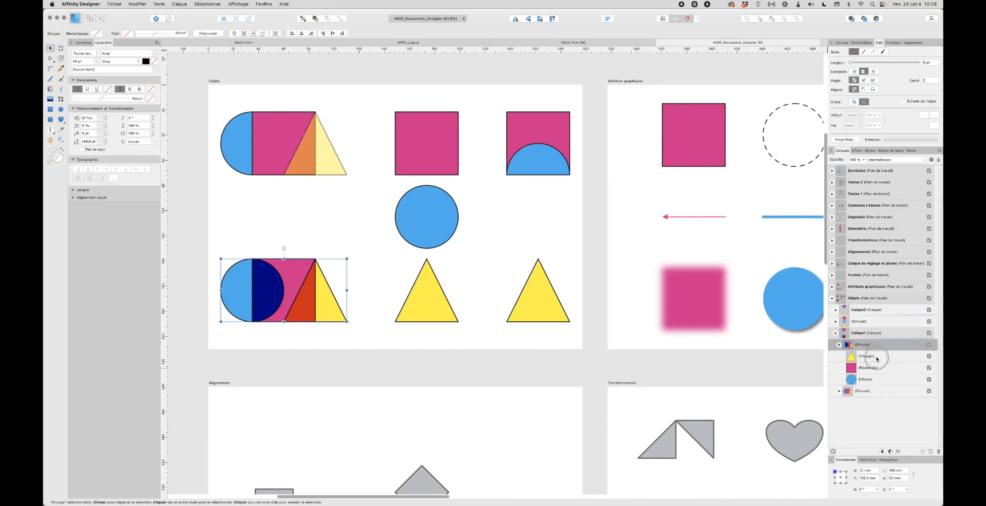
click(878, 356)
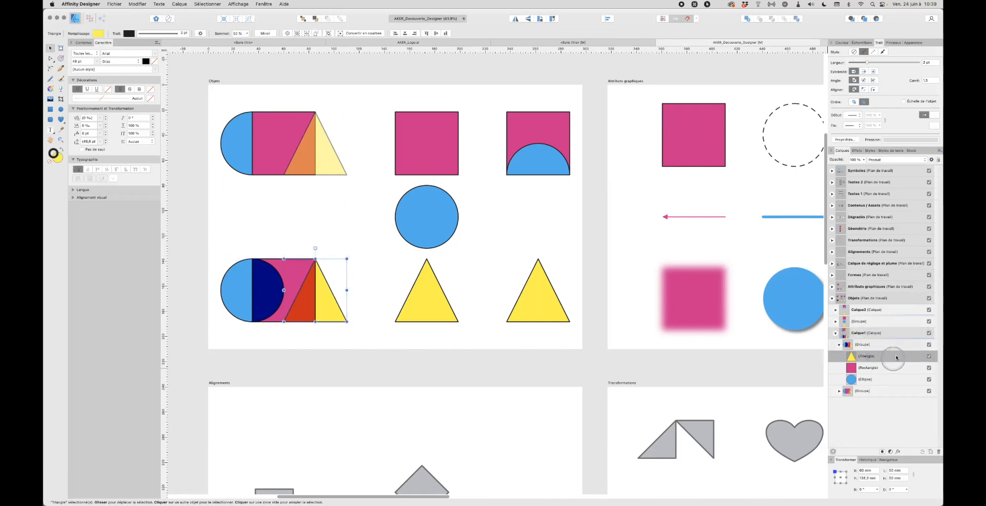
click(937, 159)
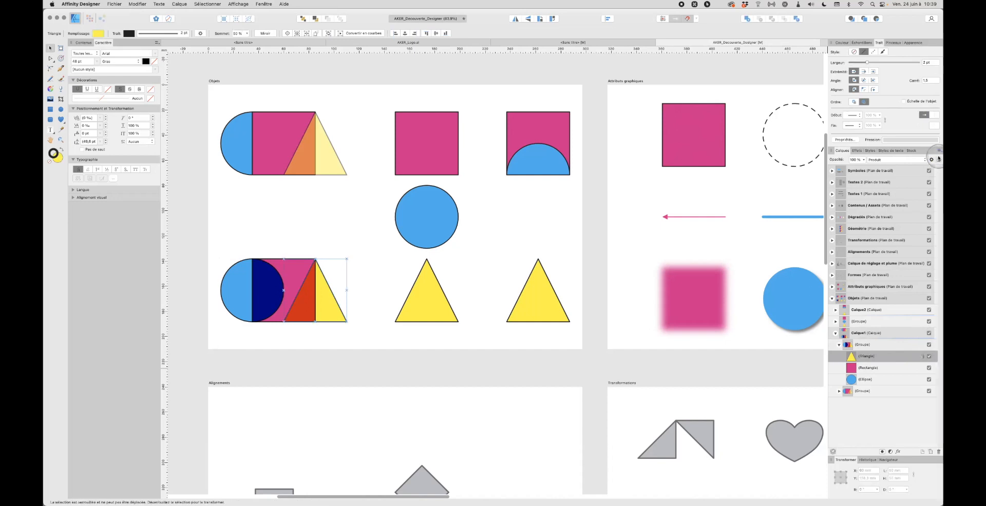
click(938, 160)
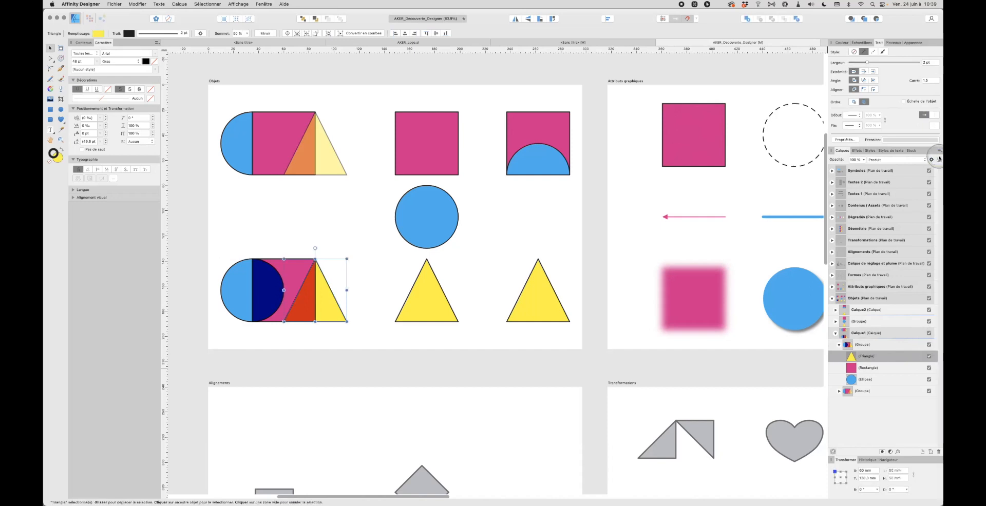
- Expand the second group in Calque1 and select its blue ellipse
click(873, 334)
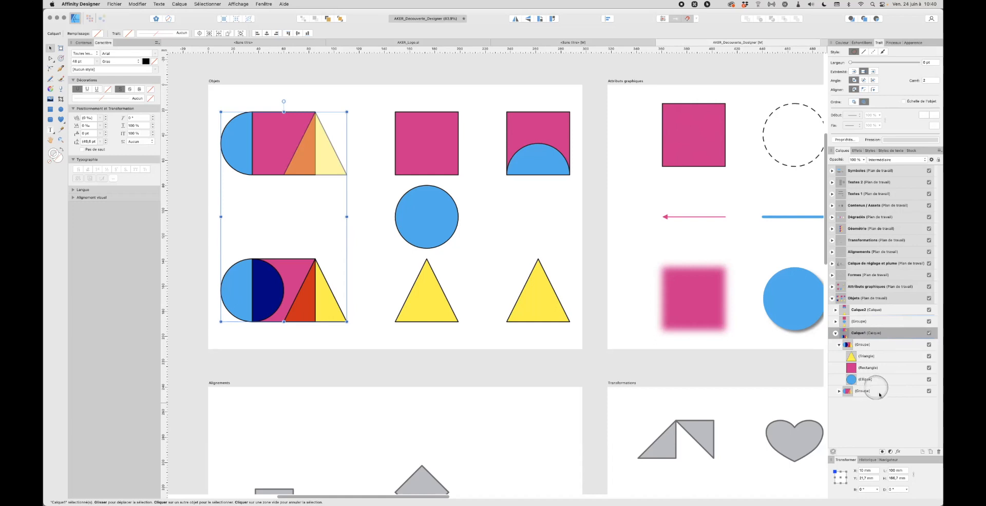
click(839, 391)
click(879, 426)
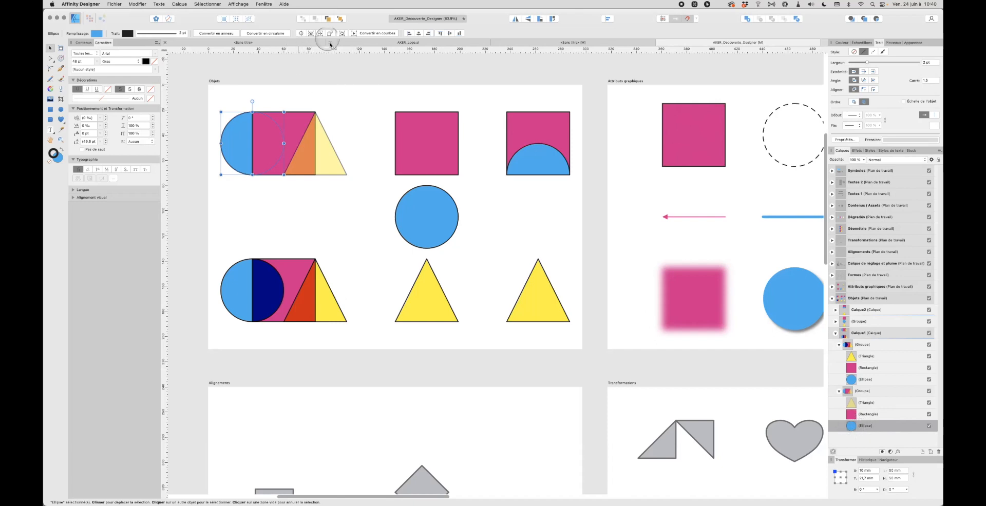
mouse_move(853, 427)
mouse_down()
mouse_move(849, 404)
mouse_move(850, 430)
mouse_up()
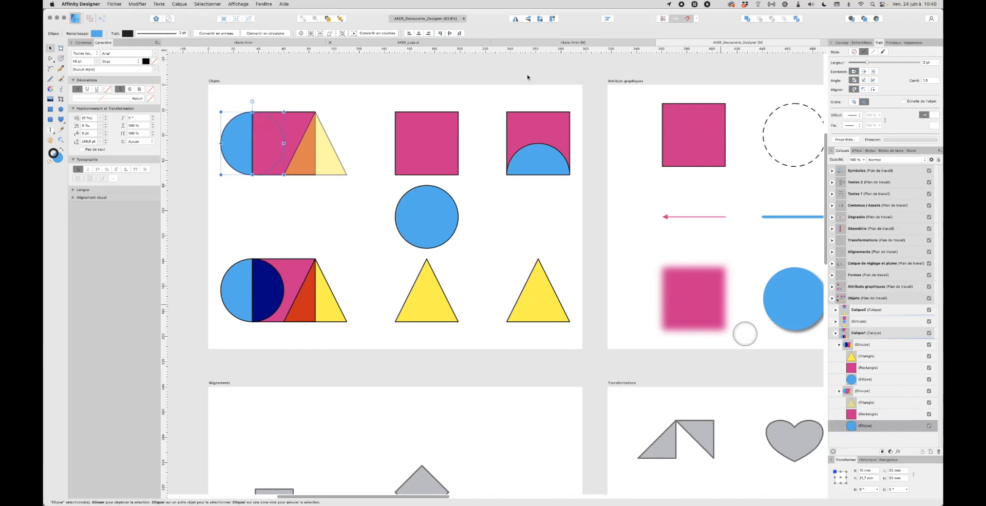
- Move the blue ellipse forward one level, to the front, back one level, and to the very back of its group
click(328, 19)
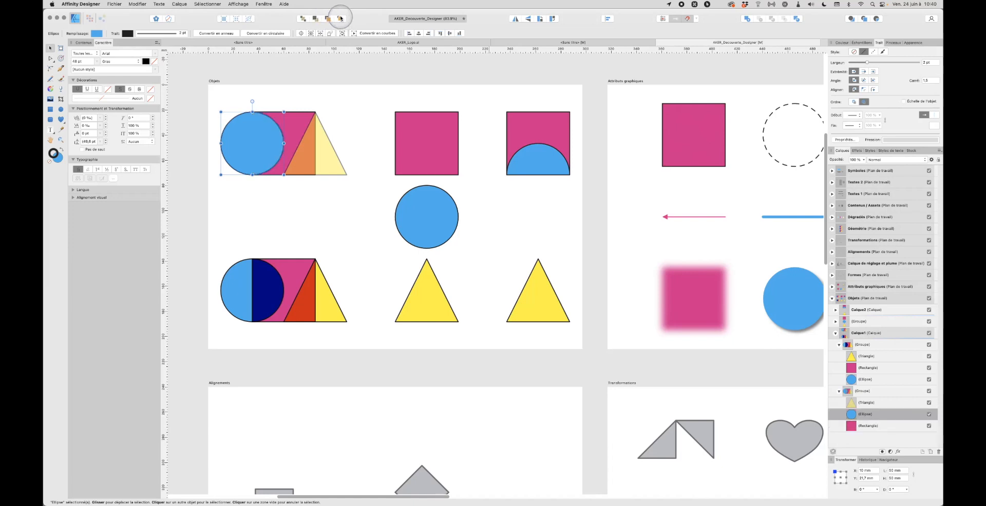
click(339, 19)
click(315, 19)
click(304, 19)
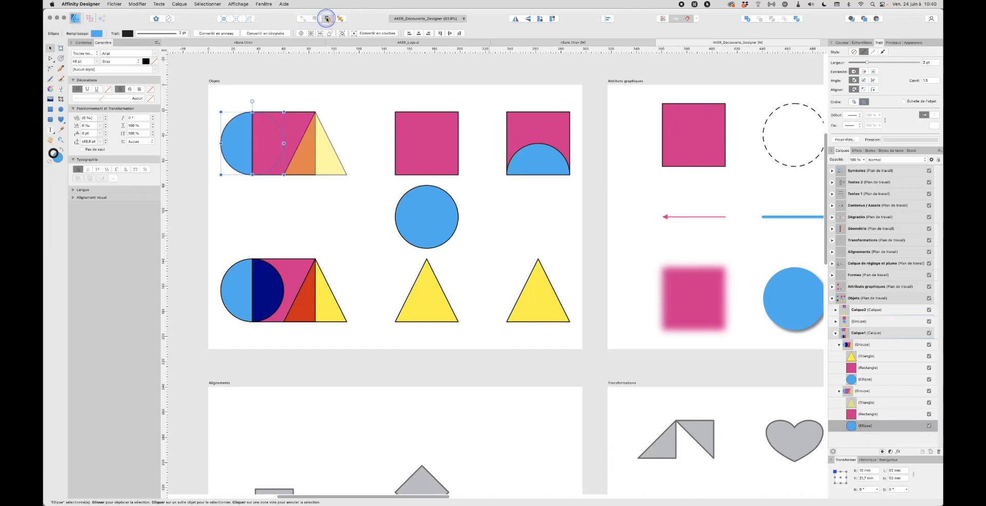
- Raise the blue ellipse one level and to the front of its group, and select the first group in Calque1
click(328, 19)
click(340, 19)
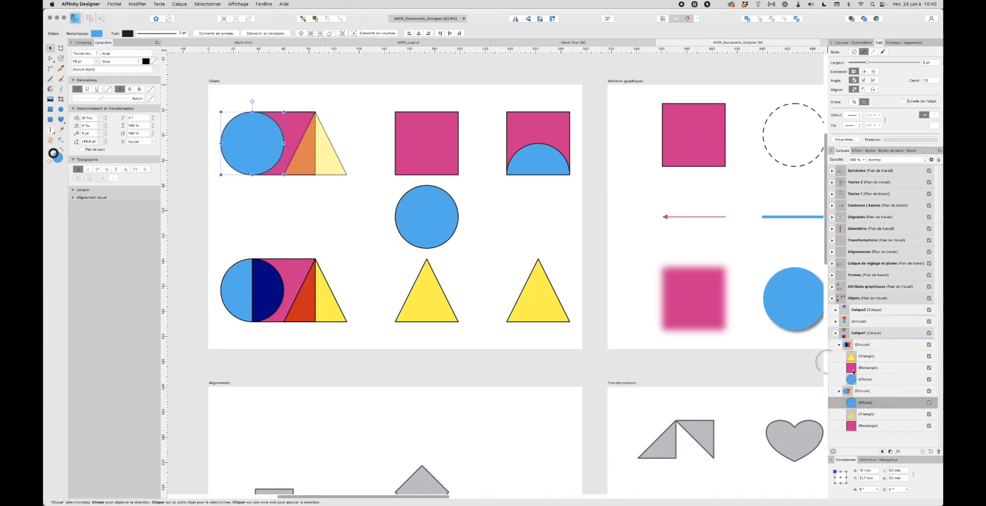
click(884, 348)
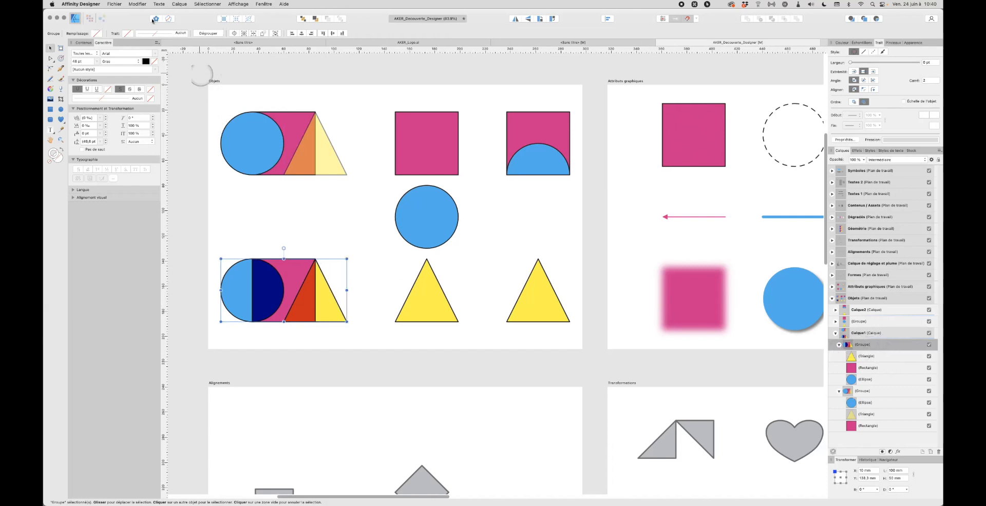
- Ungroup the first group in Calque1 and clear the selection
click(137, 5)
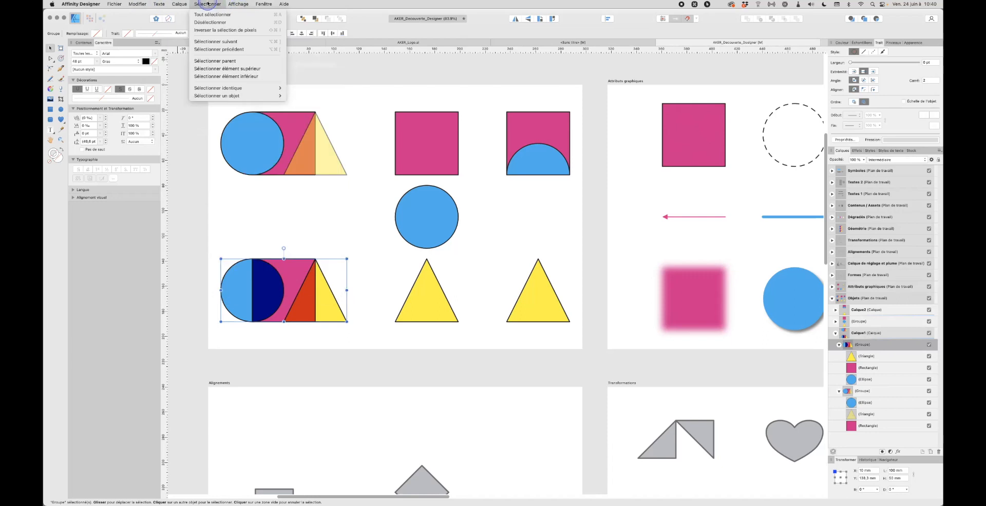
mouse_move(238, 4)
mouse_move(172, 4)
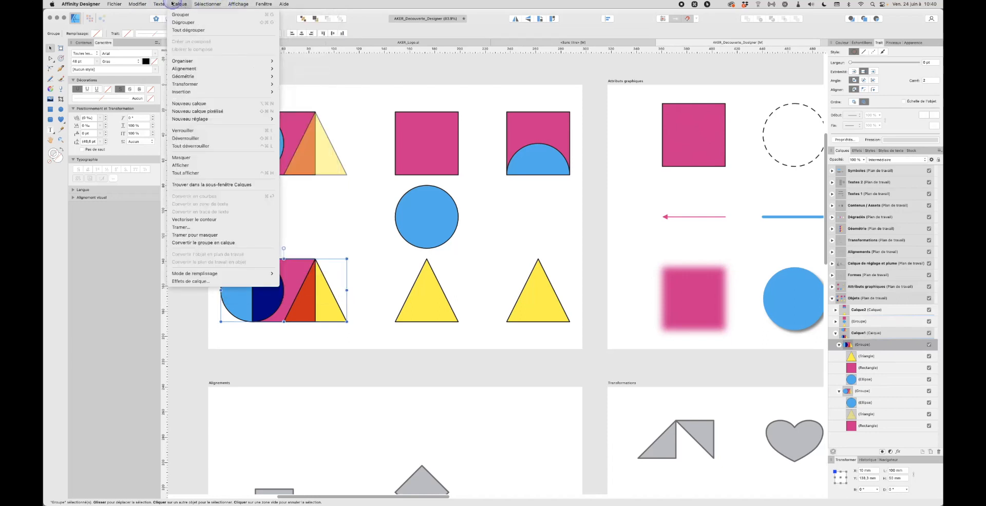
click(197, 24)
click(360, 228)
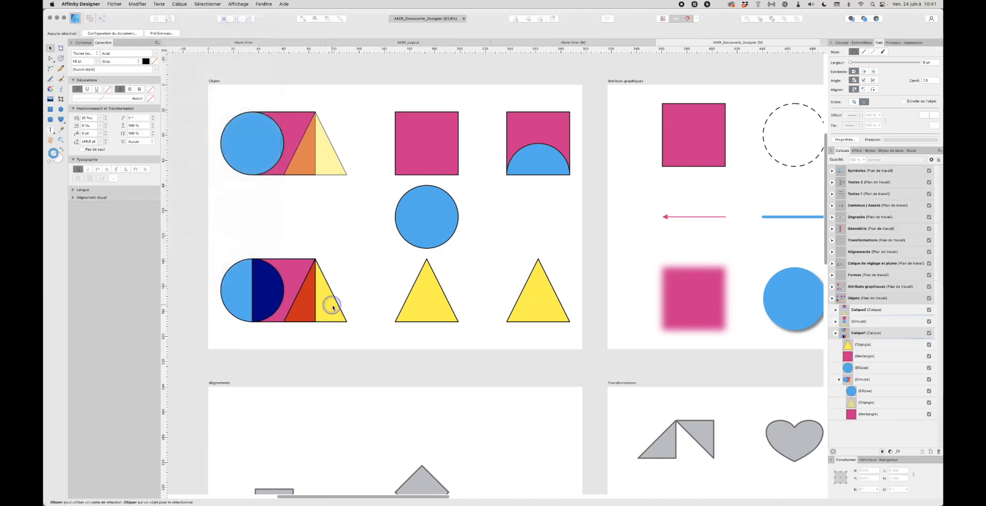
- Select the ungrouped yellow triangle in Calque1 and set its blend mode to Normal
click(332, 306)
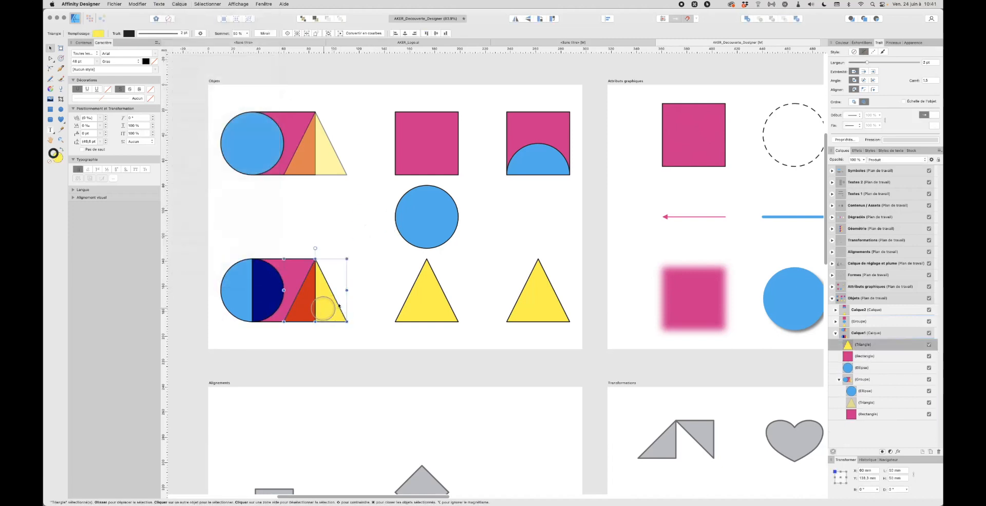
click(868, 358)
click(867, 345)
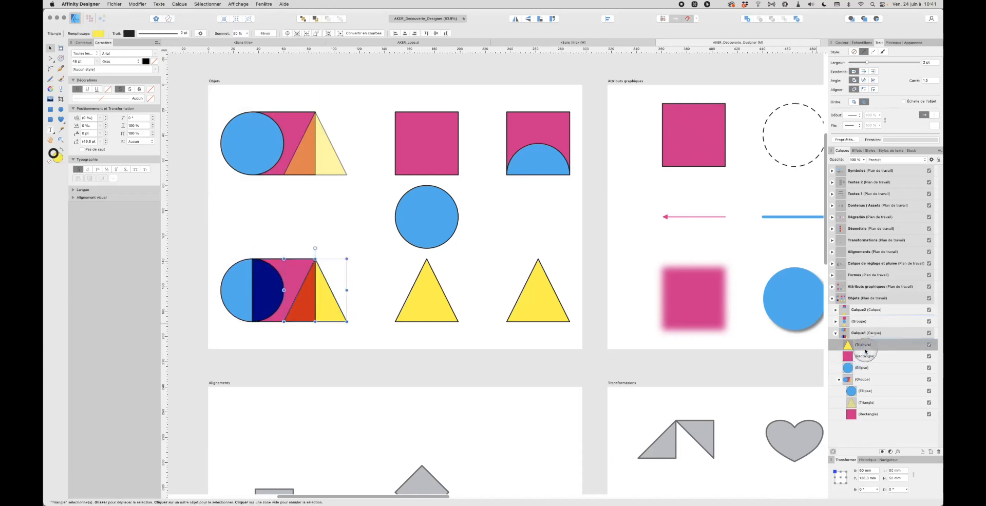
click(878, 160)
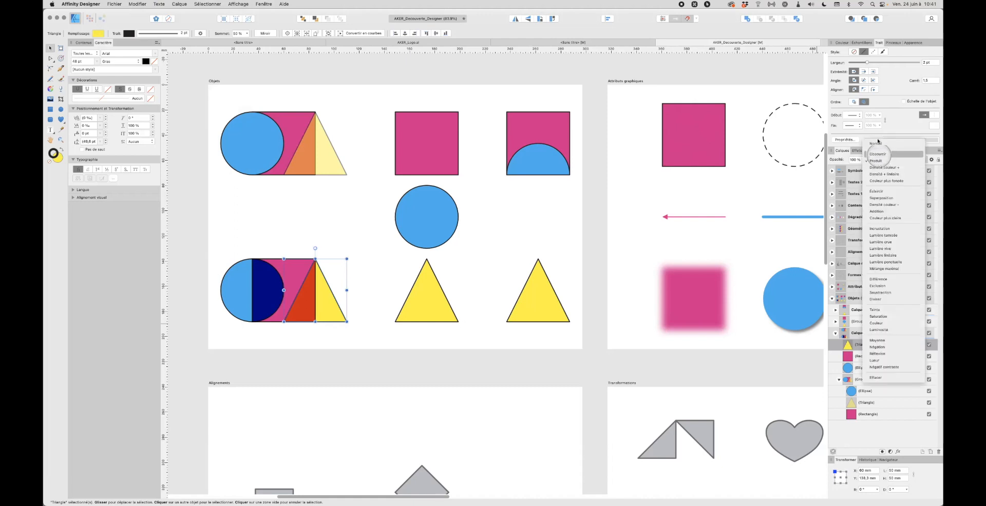
click(878, 142)
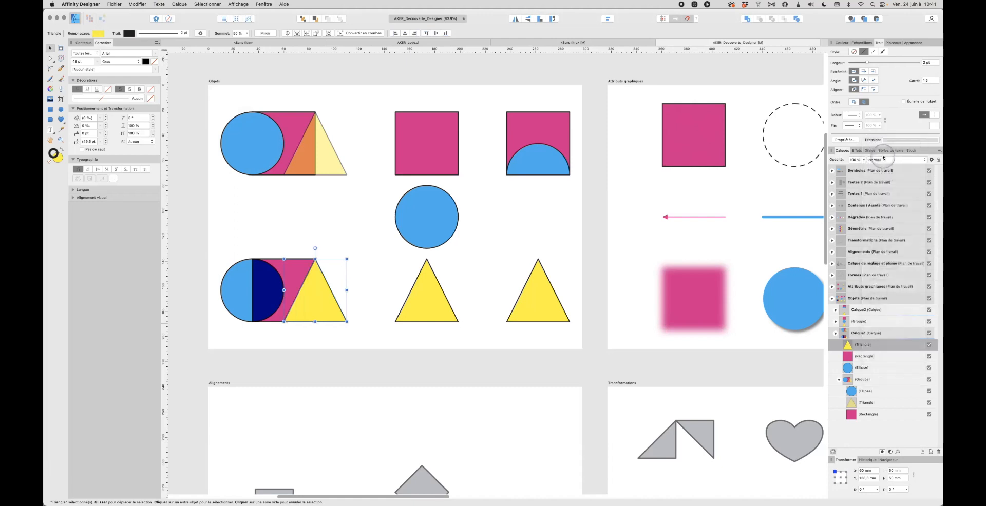
- Preview other blend modes on the yellow triangle, keep Normal, and lower its opacity to about half
click(889, 160)
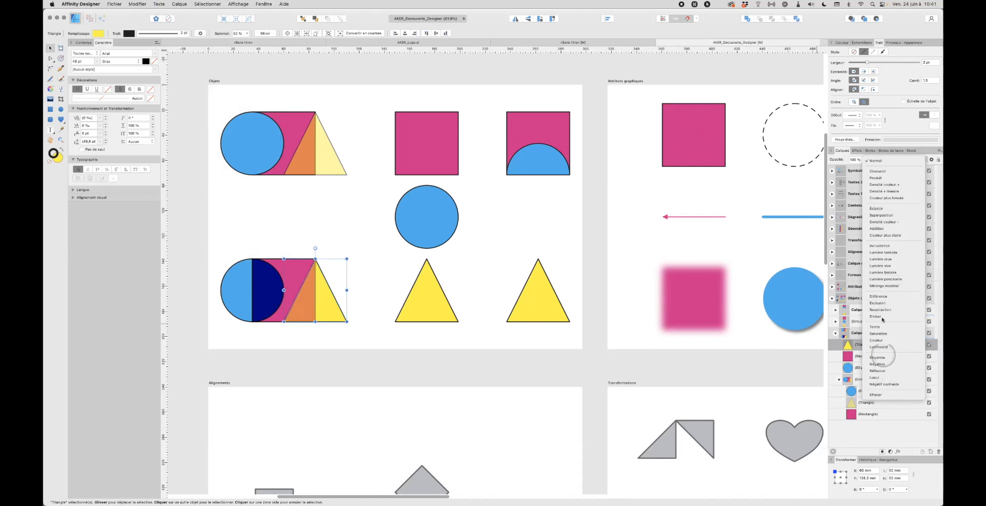
click(889, 162)
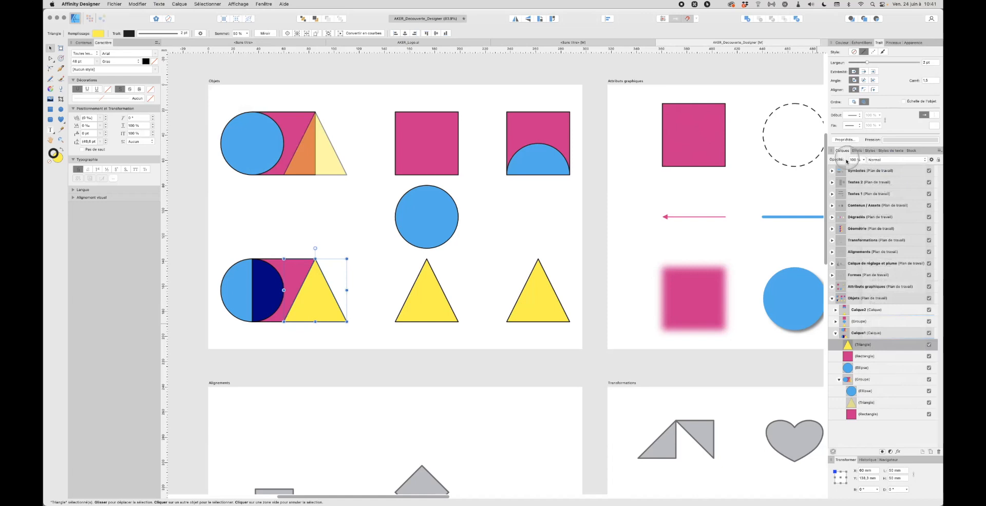
drag(863, 160, 841, 173)
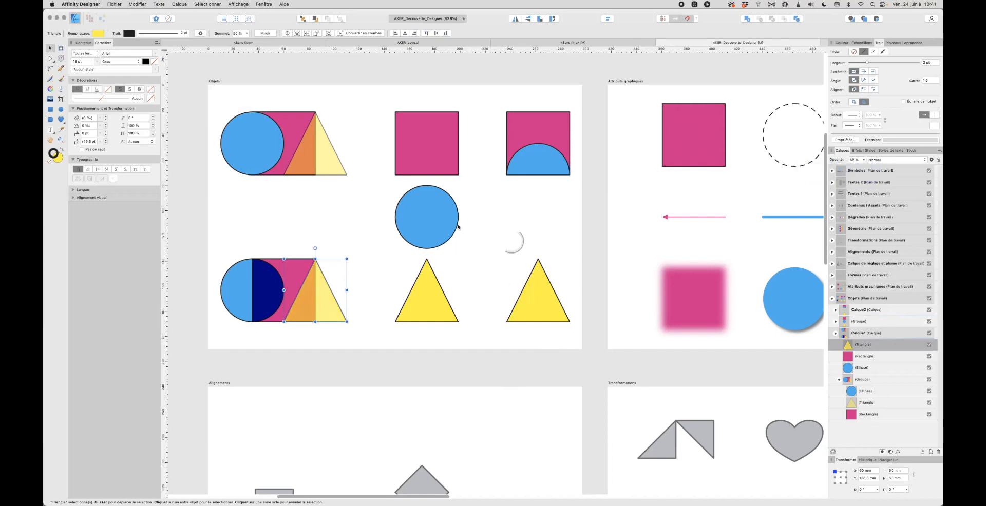
click(450, 210)
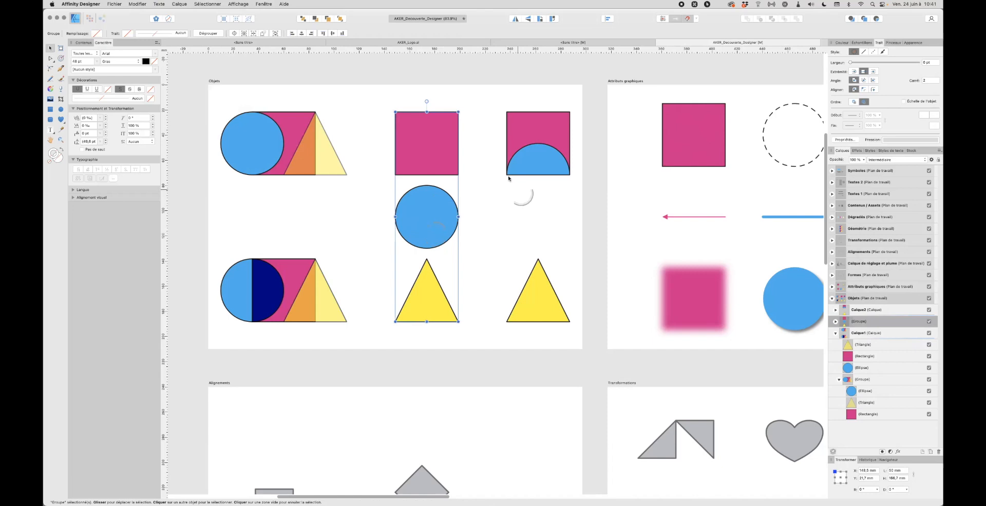
click(511, 235)
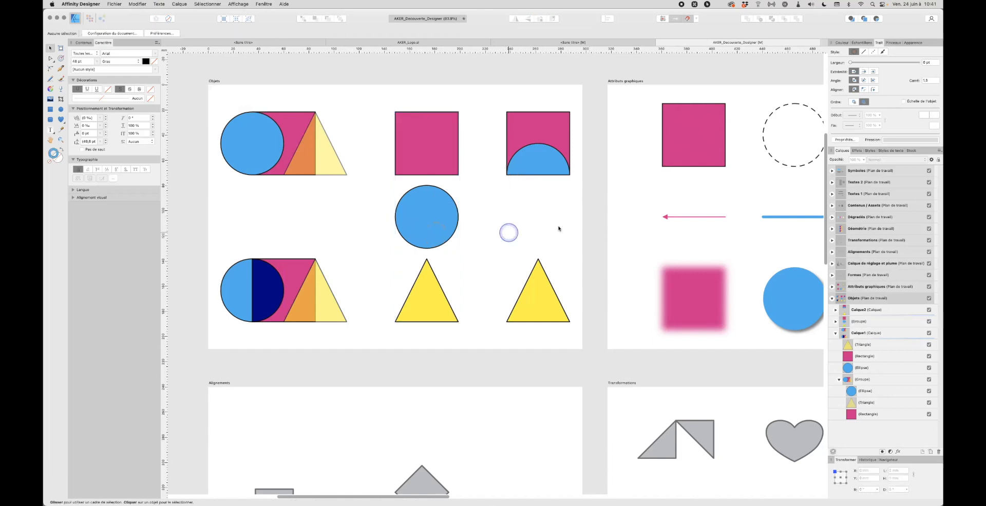
- Expand Calque2 and its pink rectangle, and select the rectangle followed by the blue ellipse nested inside it
key(space)
drag(554, 212, 494, 219)
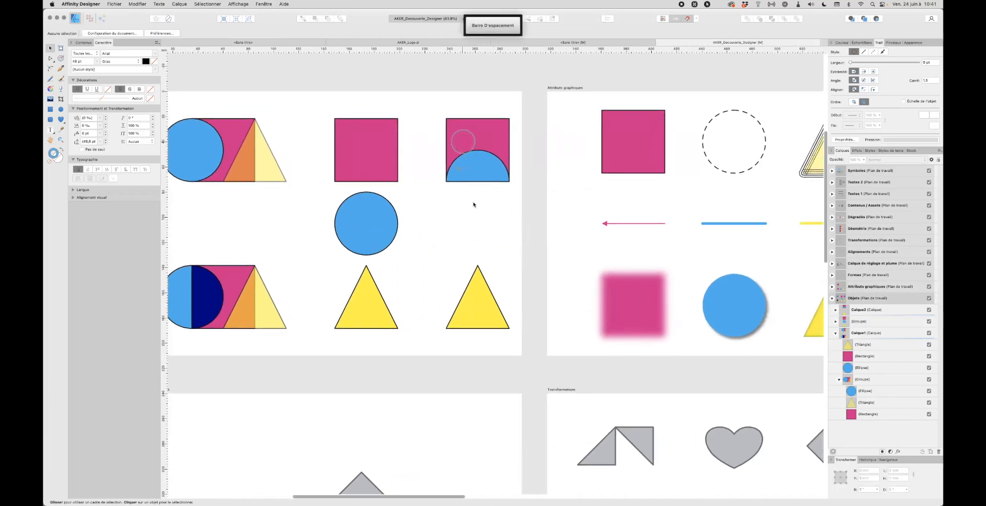
click(836, 310)
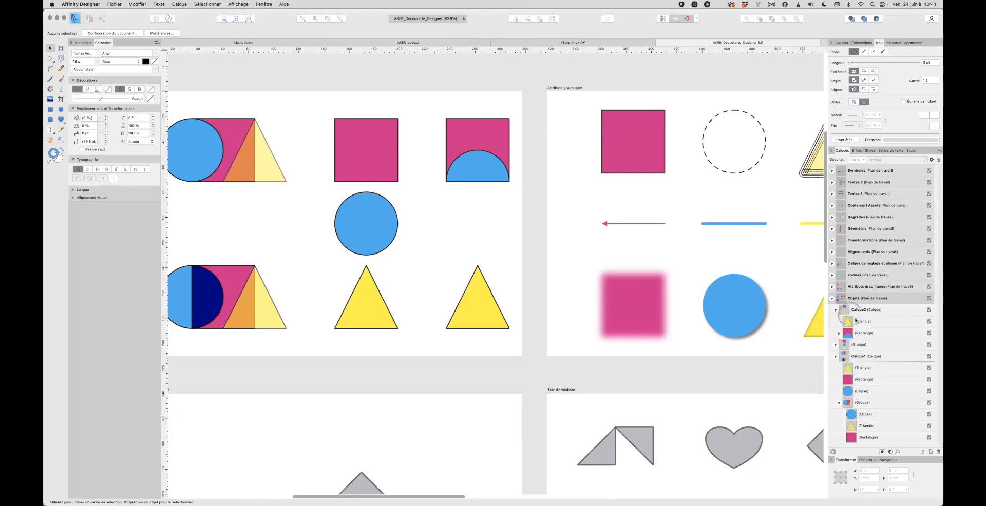
click(839, 334)
click(865, 334)
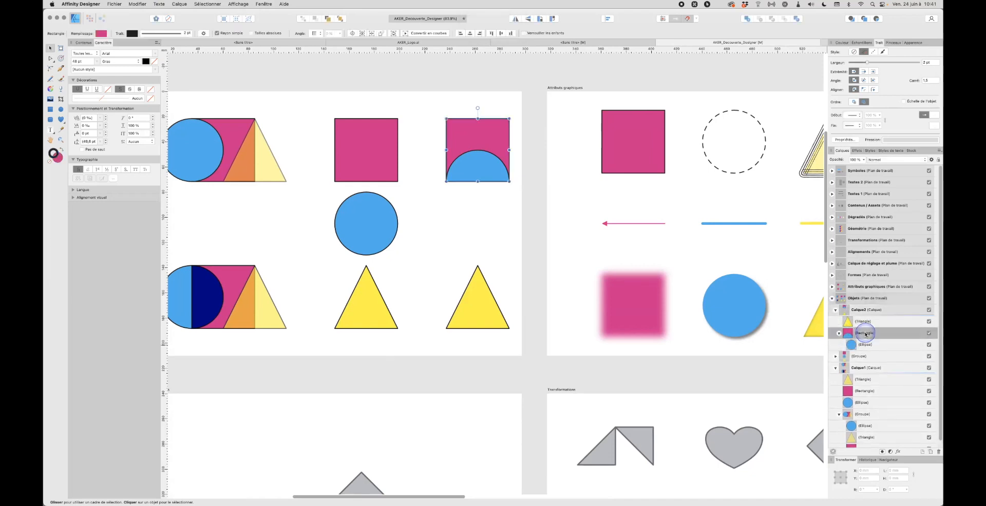
click(861, 345)
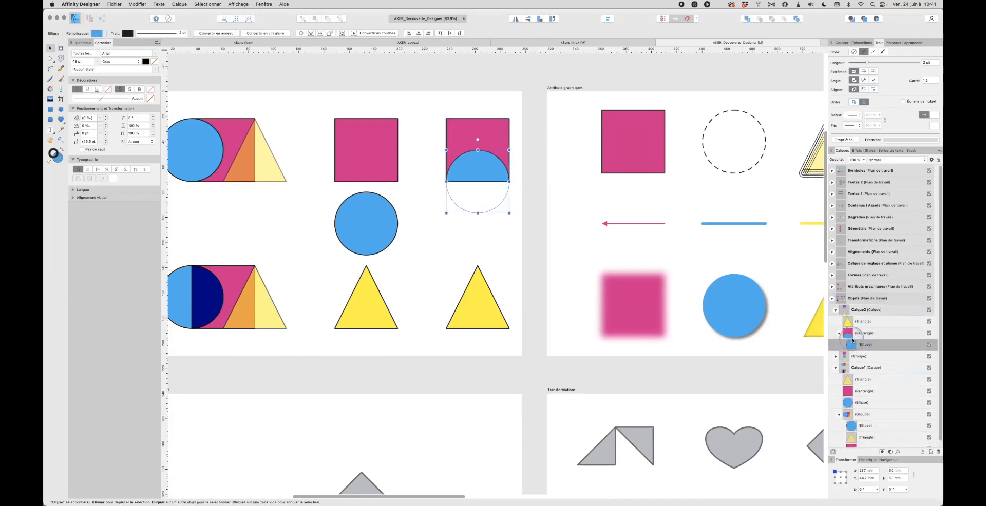
- Move the blue ellipse out of the pink rectangle to just below it in Calque2, and clip it inside the rectangle again
drag(855, 346, 868, 350)
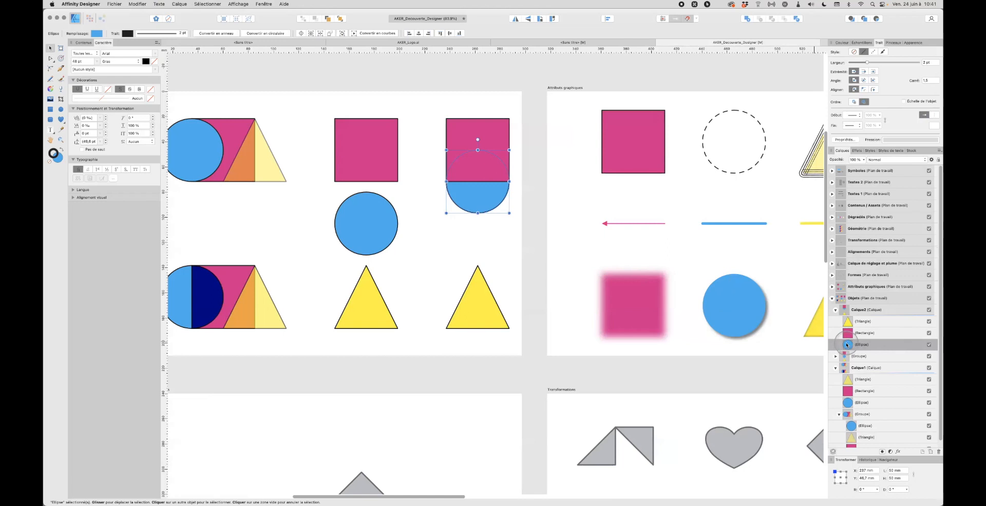
click(848, 344)
mouse_move(862, 336)
mouse_down()
mouse_move(853, 337)
mouse_move(871, 335)
mouse_up()
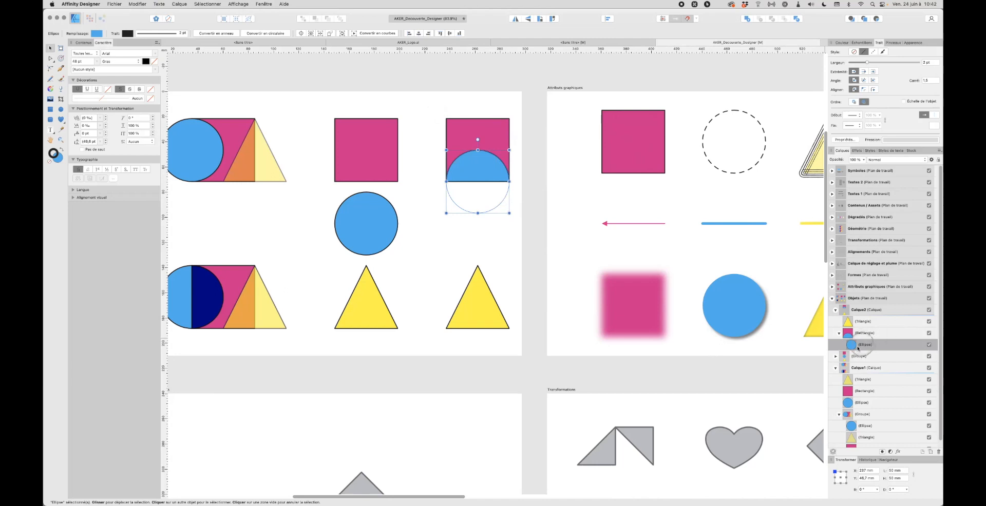
- Take the blue ellipse out of the pink rectangle, move it over the tip of Calque2's yellow triangle, and clip it inside that triangle
drag(850, 345, 852, 329)
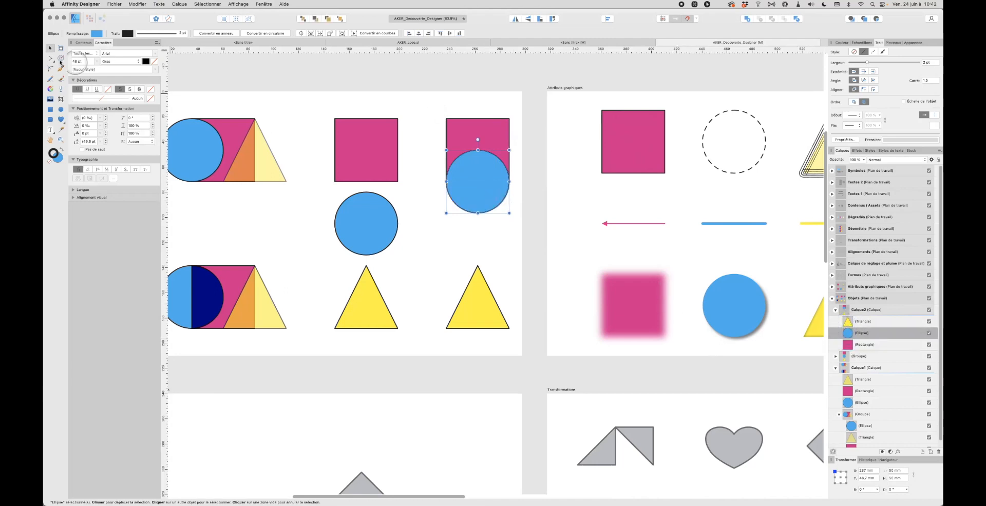
drag(479, 200, 480, 268)
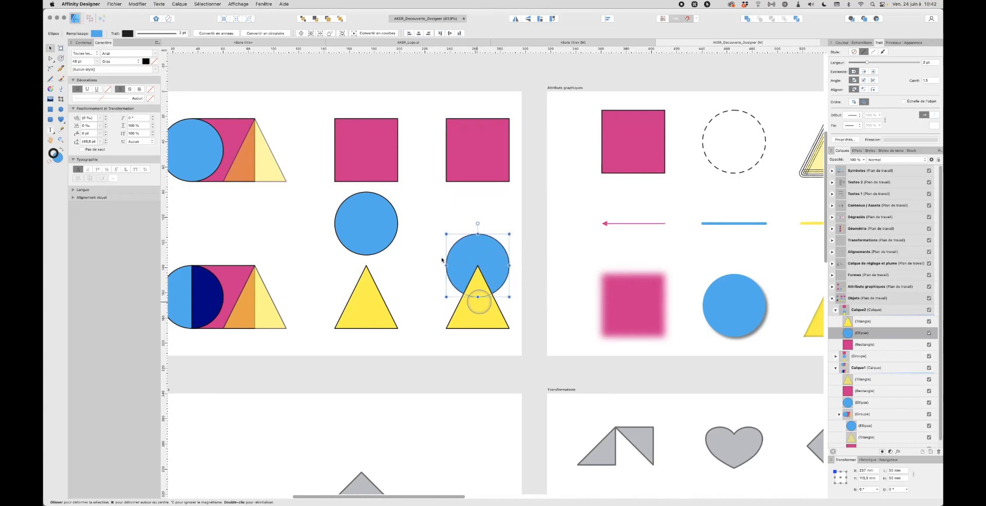
drag(859, 331, 883, 329)
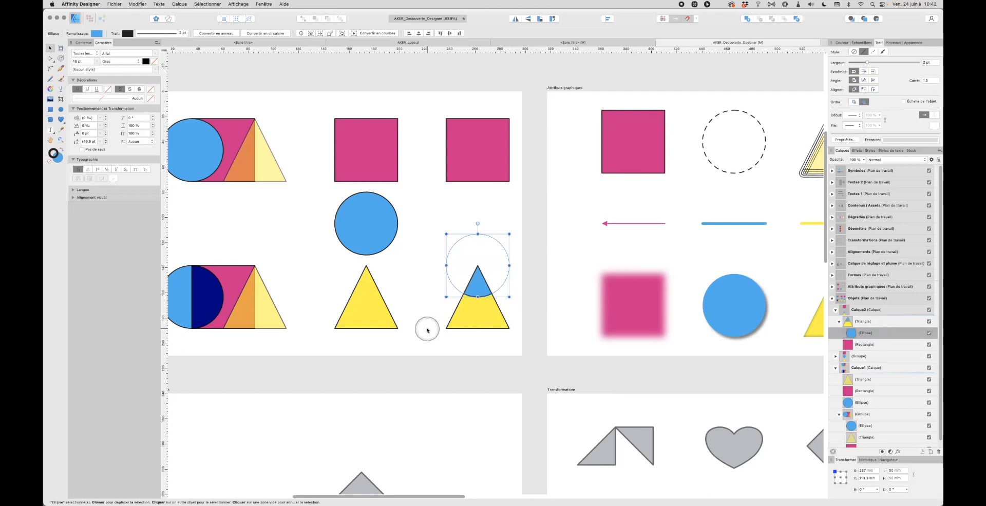
click(481, 251)
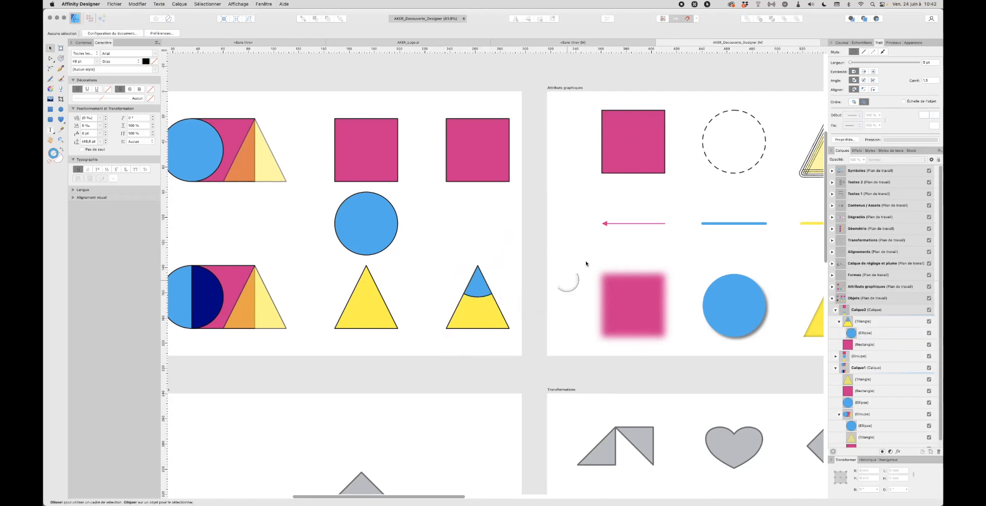
click(470, 138)
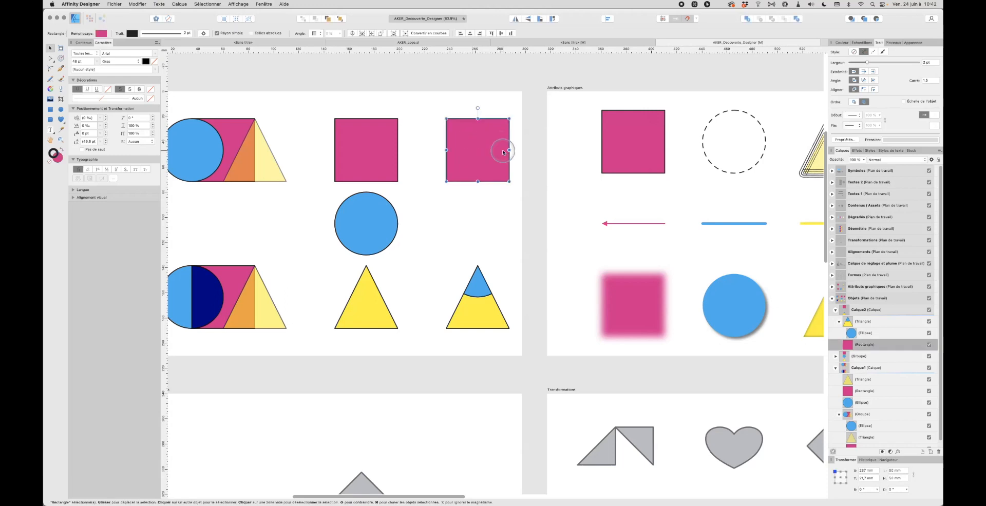
click(467, 209)
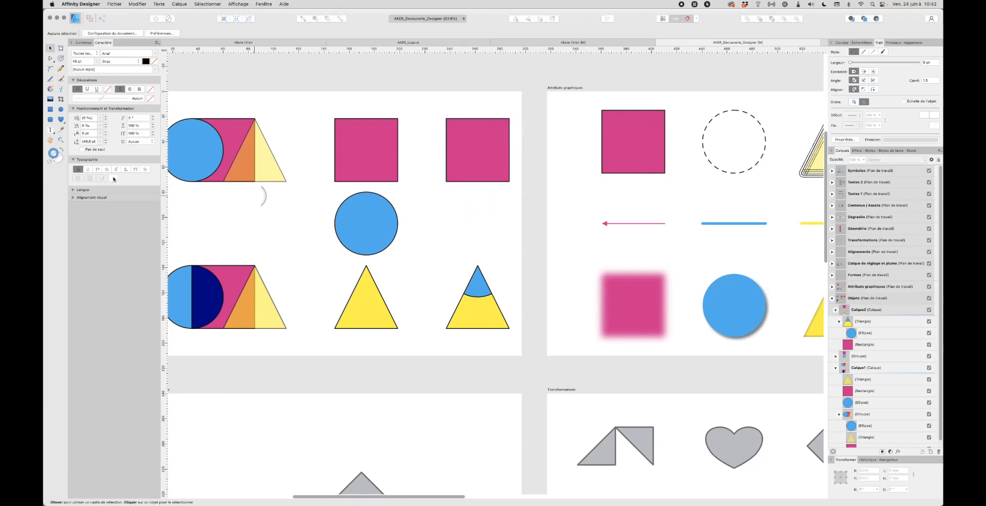
- Draw a circle about 43 mm in diameter in Calque2, beside the outlined blue circle, with a blue fill and no stroke
click(60, 109)
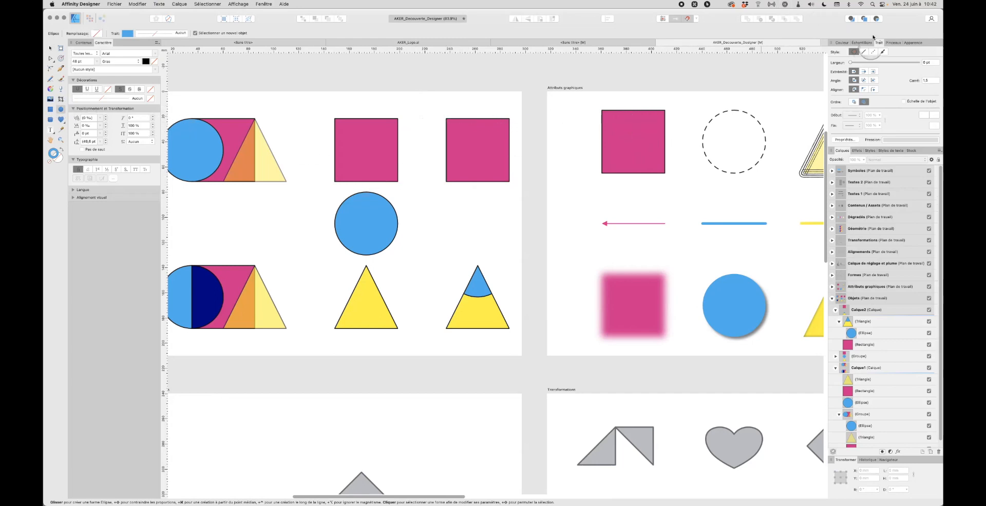
click(881, 309)
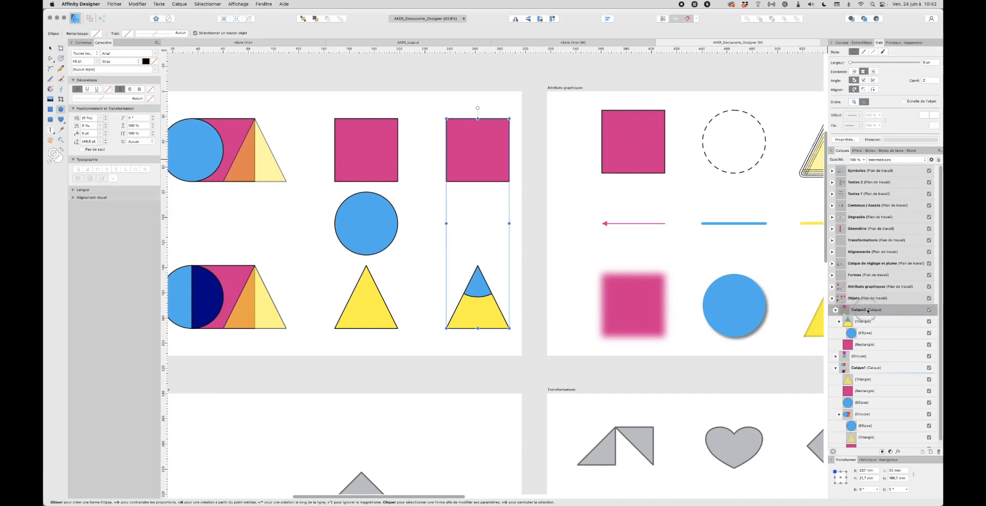
drag(422, 199, 477, 253)
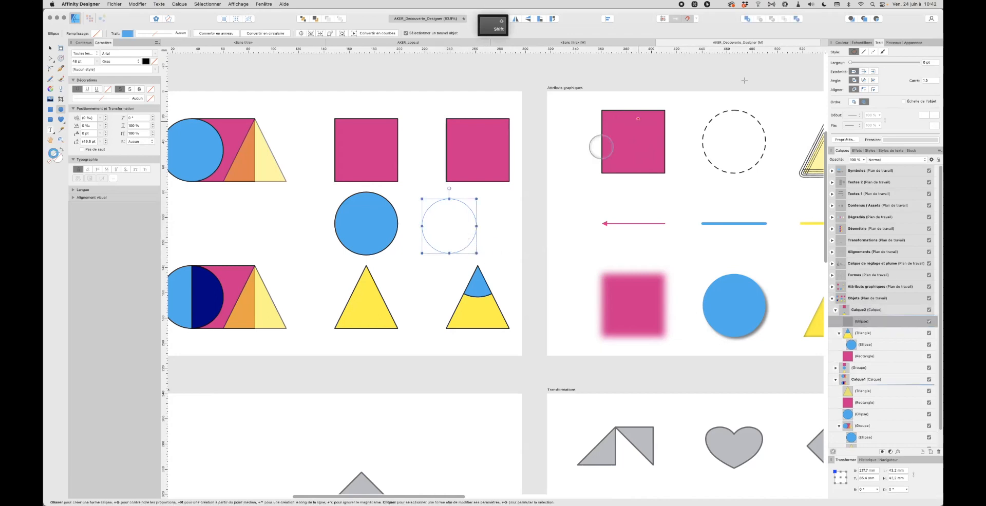
click(843, 44)
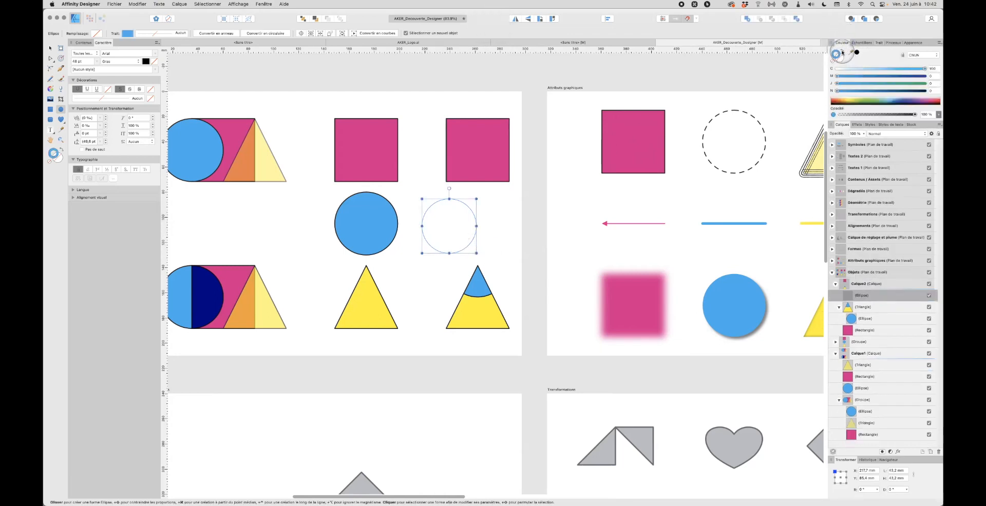
click(842, 51)
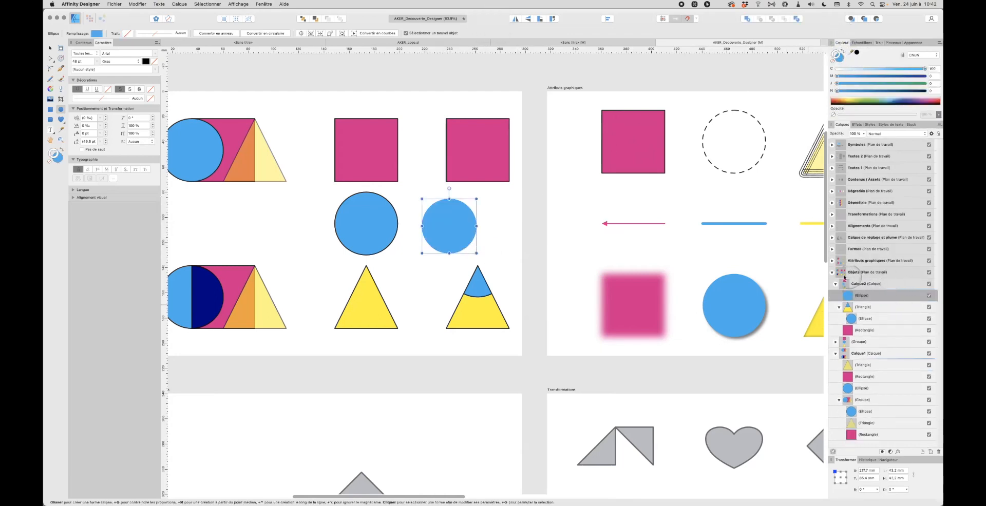
- Add a new layer above Calque2 in the Objets artboard
click(875, 284)
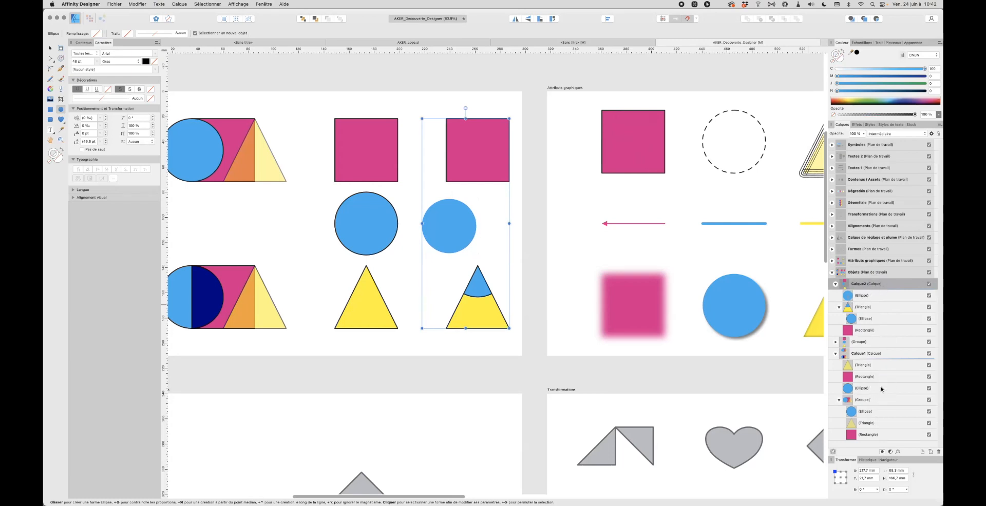
click(919, 454)
click(922, 452)
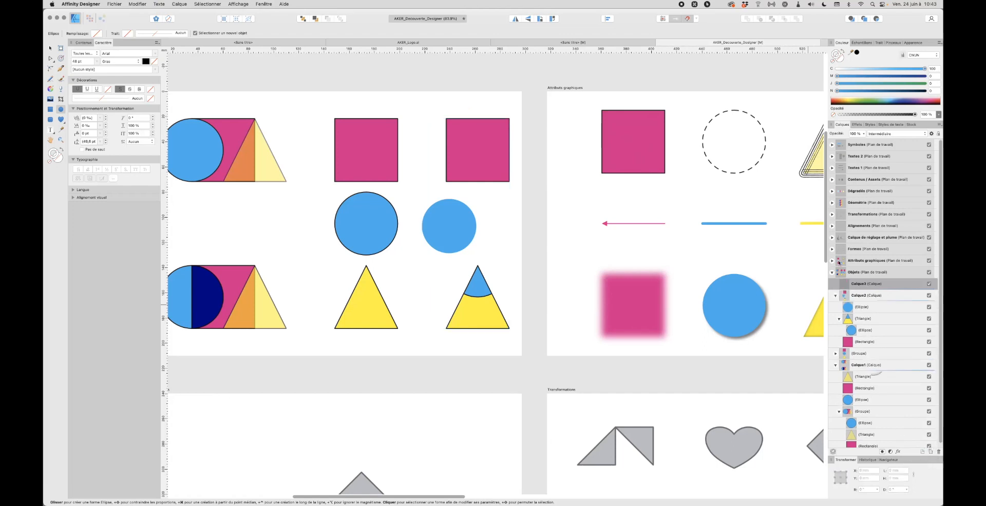
drag(857, 285, 862, 293)
- Draw three blue rectangles of about 25 × 30 mm in the new layer, between the two overlapping-shape compositions and the central column
click(50, 109)
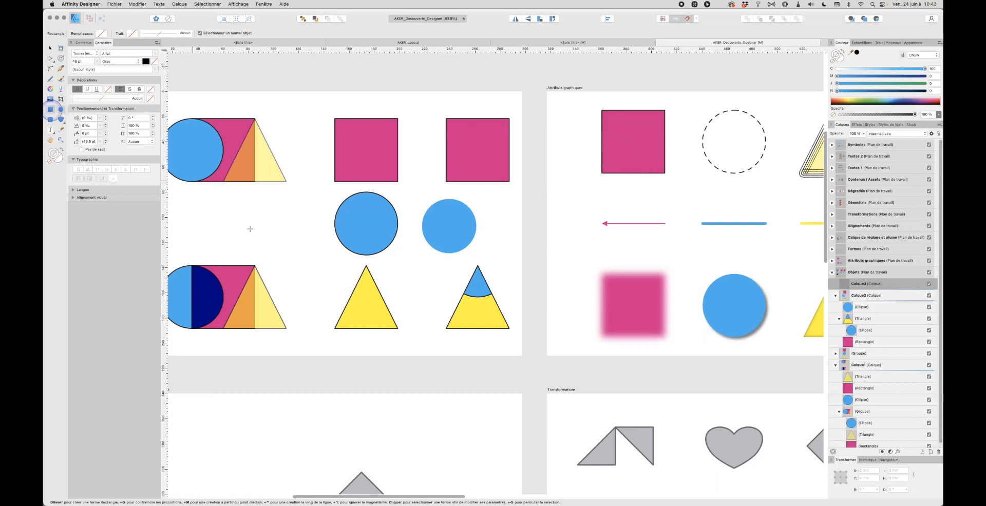
drag(252, 200, 284, 238)
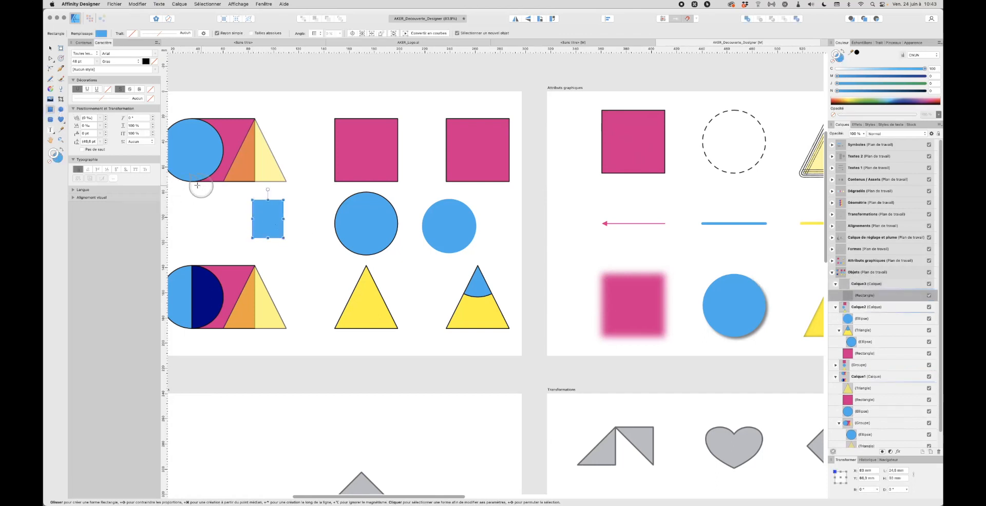
drag(194, 195, 226, 231)
drag(297, 244, 326, 279)
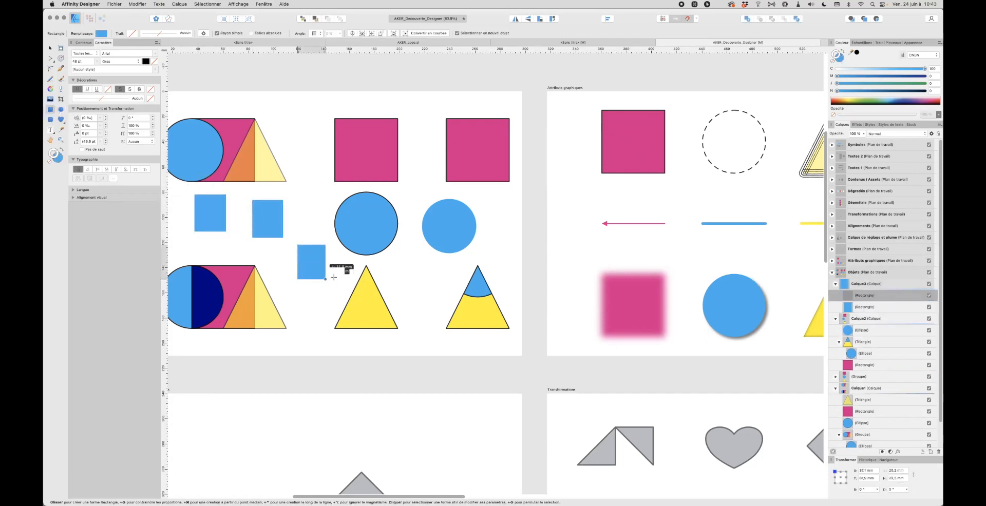
- Select the new layer containing the three blue rectangles and hide it
click(888, 283)
click(929, 284)
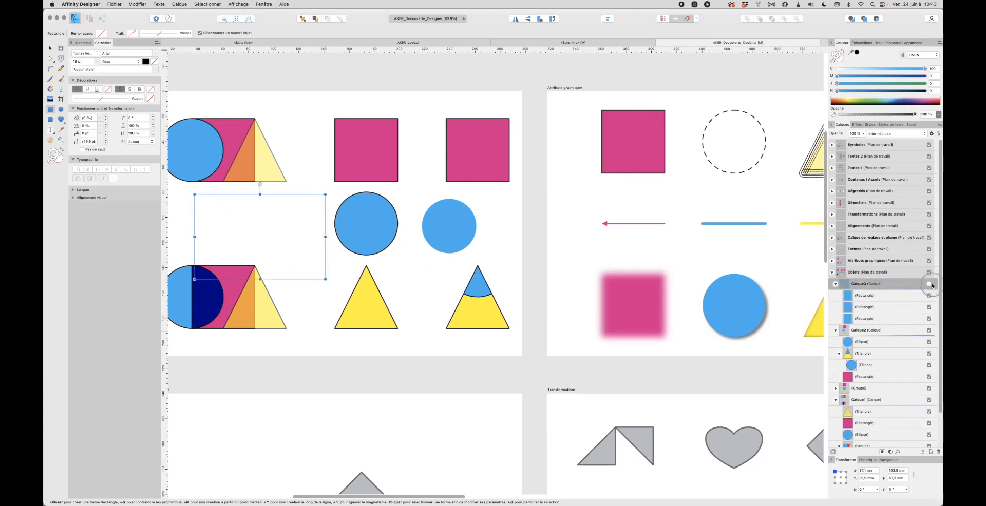
- Make the layer containing the three blue rectangles visible again in the Objets artboard
click(928, 284)
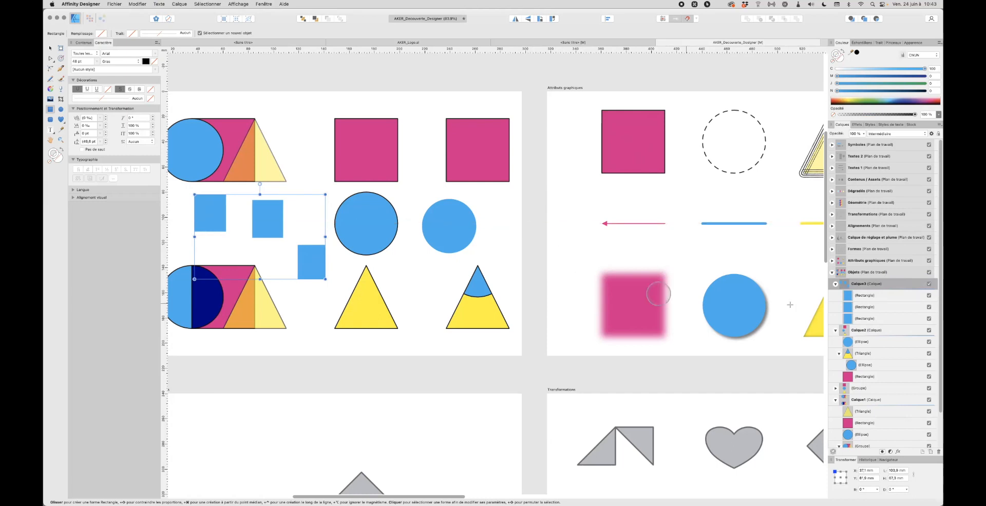
scroll(888, 303, down, 3)
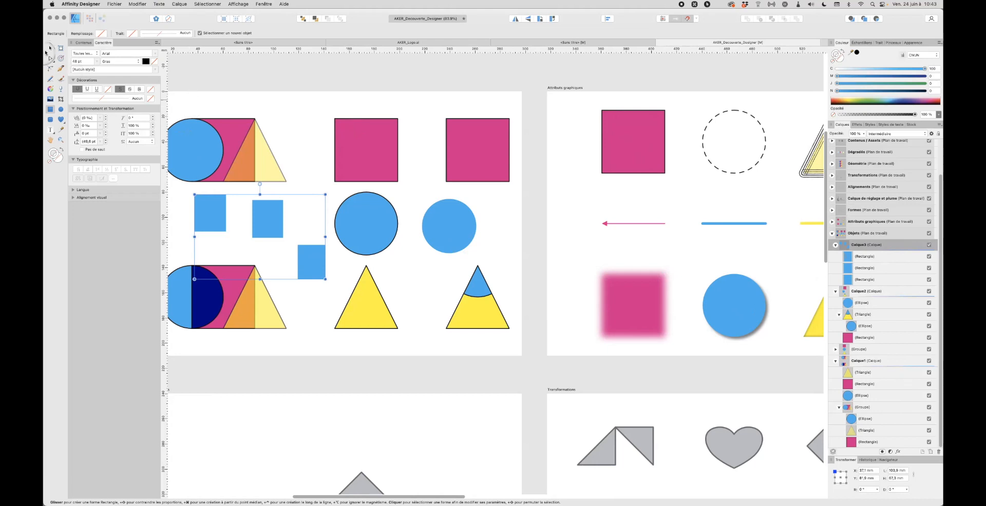
- Insert a blue circle about 51 mm in diameter inside the upper pink square of Calque2, so that the square clips it
click(50, 48)
click(472, 164)
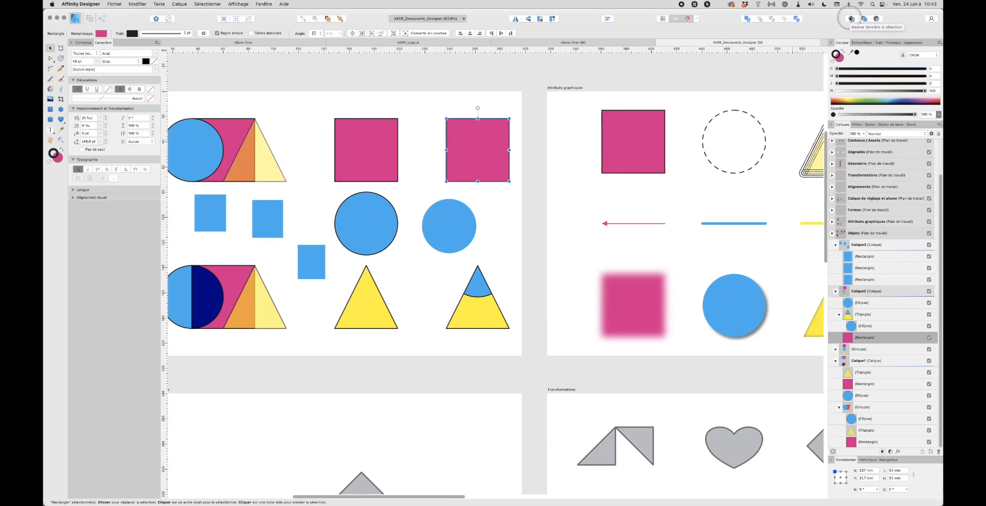
click(876, 19)
click(60, 109)
mouse_move(437, 109)
mouse_down()
mouse_move(539, 215)
mouse_move(468, 159)
mouse_move(514, 181)
mouse_move(544, 215)
mouse_move(501, 173)
mouse_up()
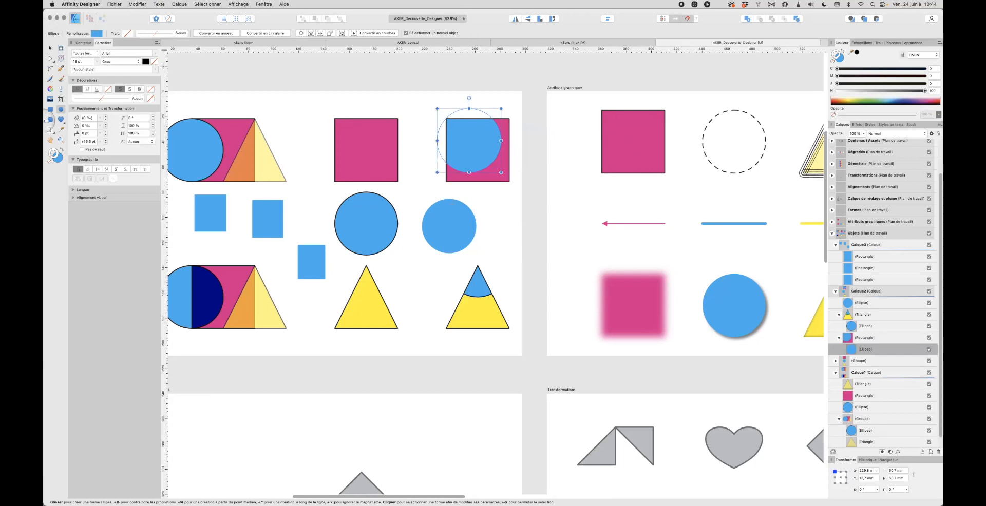
click(51, 48)
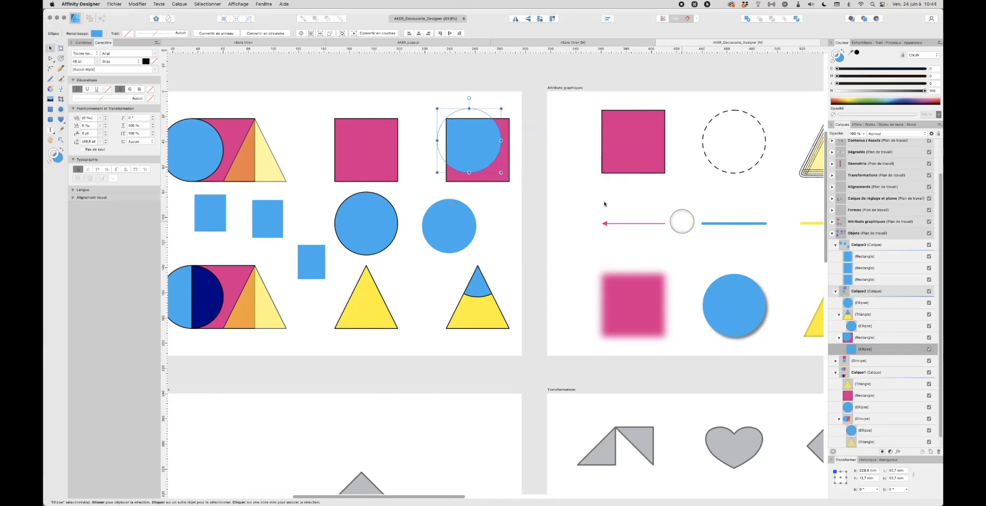
- Select the Objets artboard and the group of the central column in turn, clearing the selection after each
click(306, 88)
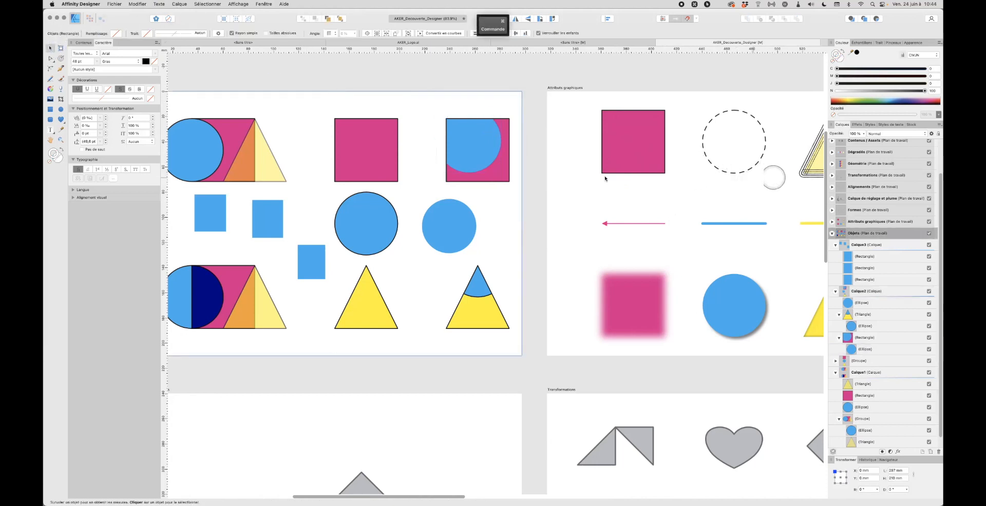
click(436, 75)
click(706, 124)
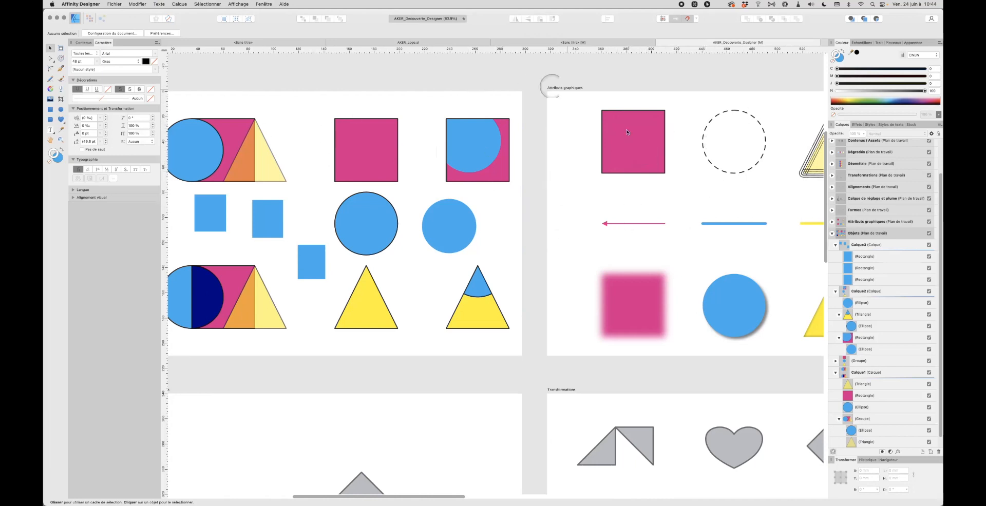
click(351, 138)
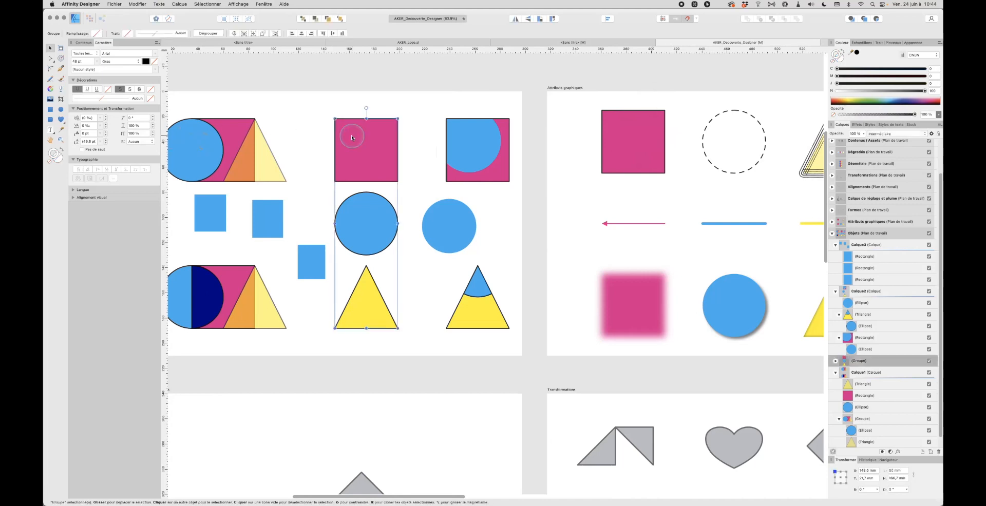
click(287, 121)
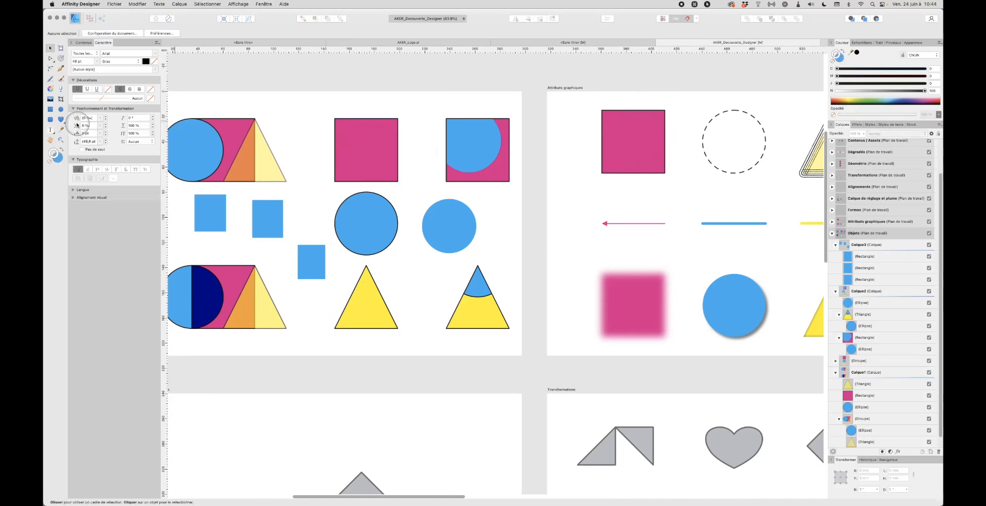
- Draw a blue square about 40 mm wide directly in the Objets artboard, outside any layer and overhanging the artboard's upper edge, and deselect it
click(50, 109)
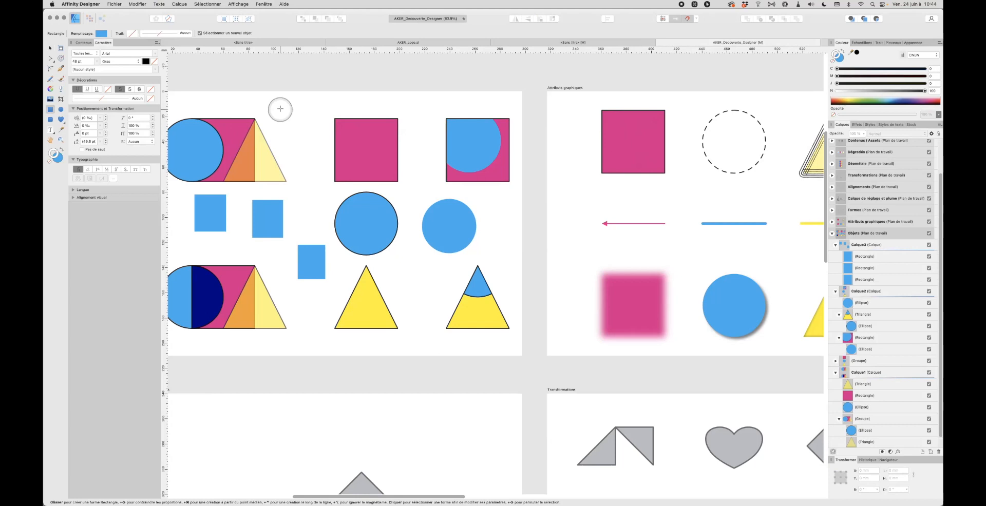
drag(279, 108, 432, 194)
mouse_move(404, 172)
mouse_down()
mouse_move(319, 125)
mouse_move(405, 174)
mouse_move(317, 139)
mouse_move(340, 149)
mouse_move(275, 144)
mouse_move(333, 123)
mouse_move(321, 132)
mouse_move(347, 147)
mouse_move(335, 112)
mouse_move(316, 120)
mouse_move(320, 149)
mouse_move(326, 126)
mouse_move(329, 147)
mouse_move(314, 127)
mouse_move(312, 150)
mouse_move(335, 148)
mouse_move(313, 122)
mouse_move(365, 177)
mouse_move(297, 114)
mouse_move(330, 142)
mouse_move(308, 112)
mouse_move(343, 139)
mouse_move(321, 116)
mouse_up()
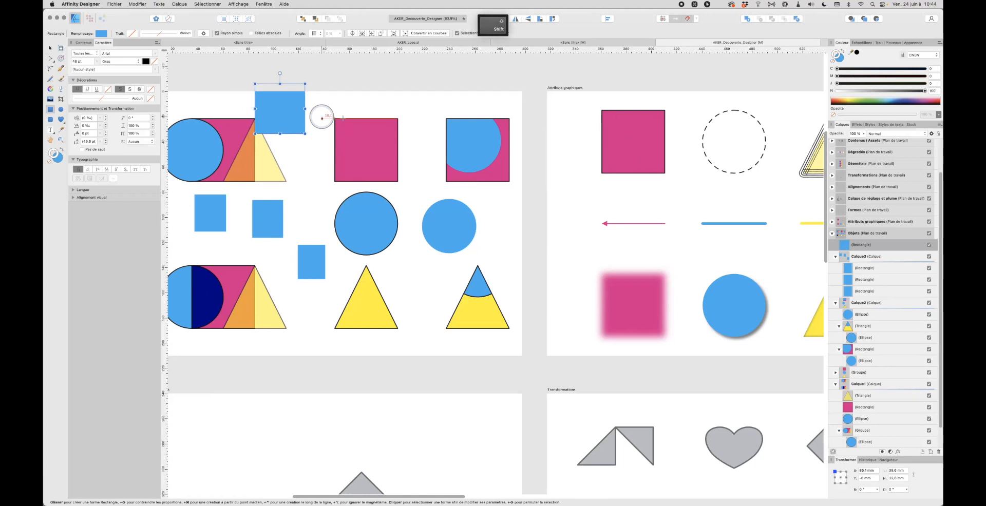
click(50, 48)
click(620, 77)
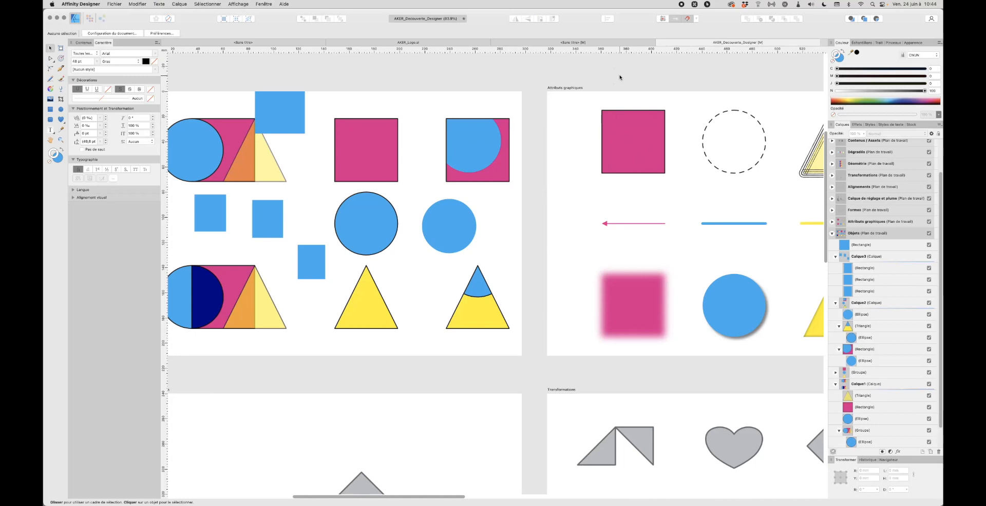
- Collapse the Objets artboard in the layer list
click(571, 91)
click(562, 90)
click(845, 242)
click(834, 235)
click(832, 235)
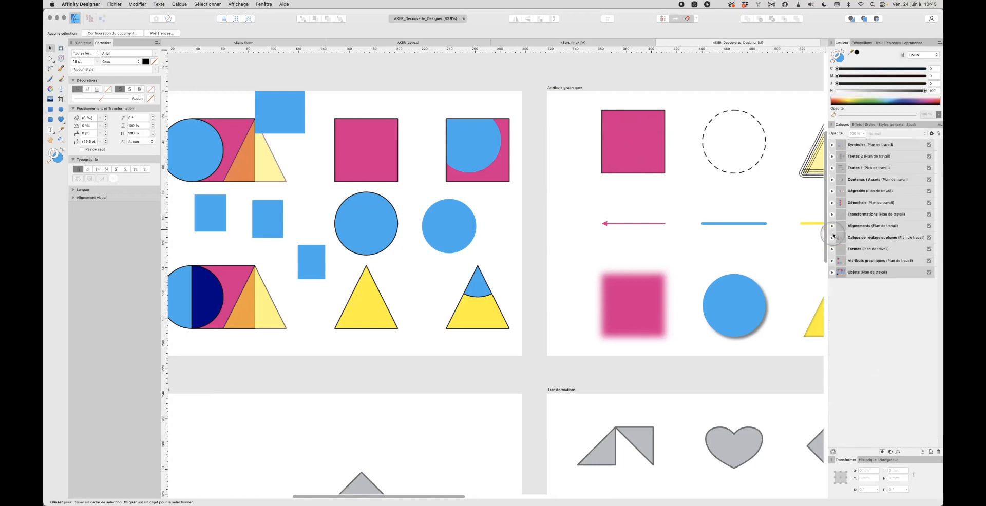
key(space)
drag(767, 248, 580, 266)
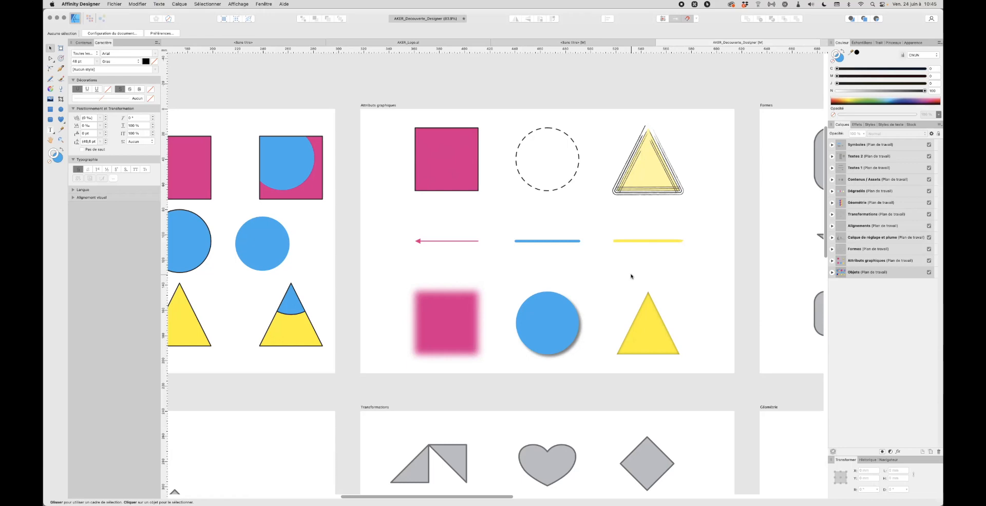
key(XF86AudioRaiseVolume)
key(ctrl)
- Expand the Objets artboard's contents in the layer list and select the artboard
click(833, 272)
click(832, 273)
click(832, 273)
click(832, 273)
click(832, 272)
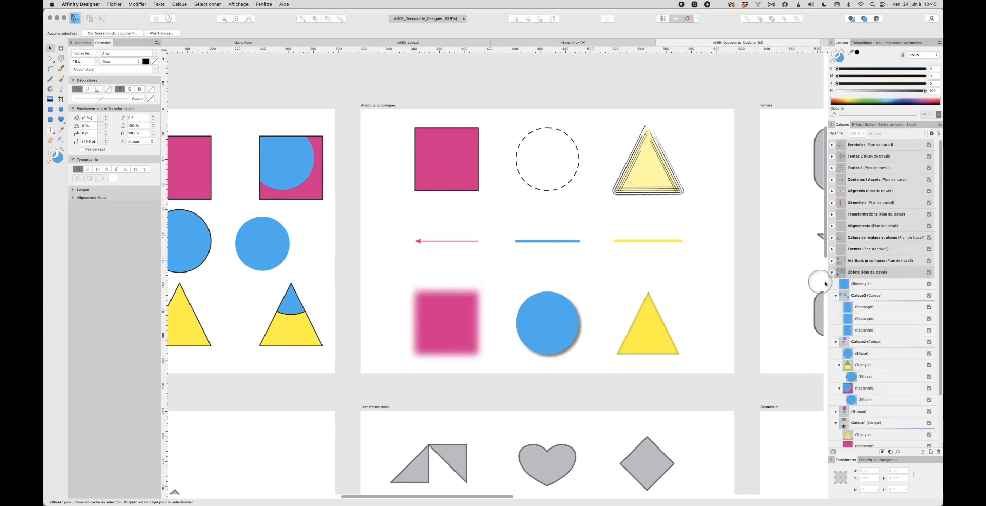
click(839, 273)
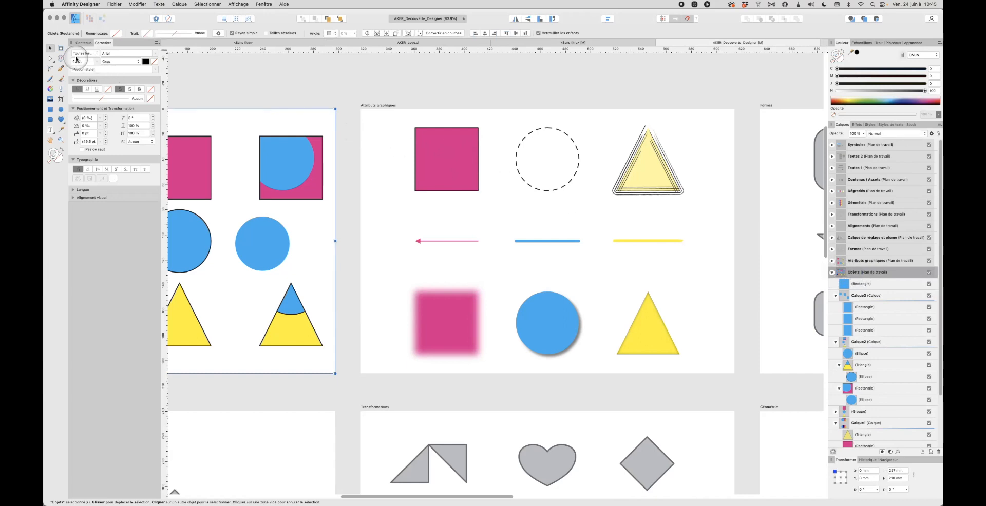
- Check the Artboard tool's options with the Objets artboard selected, and collapse the artboard's contents again
key(ctrl)
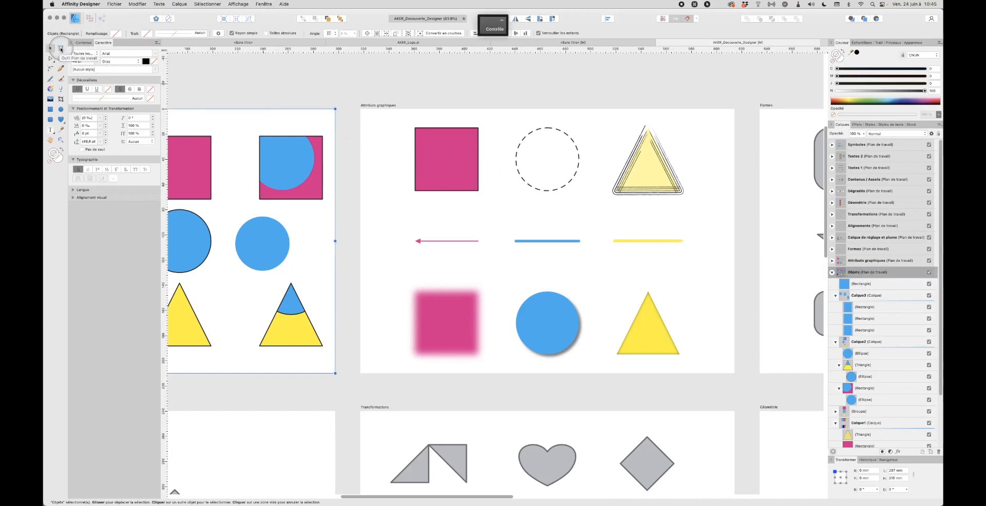
click(60, 49)
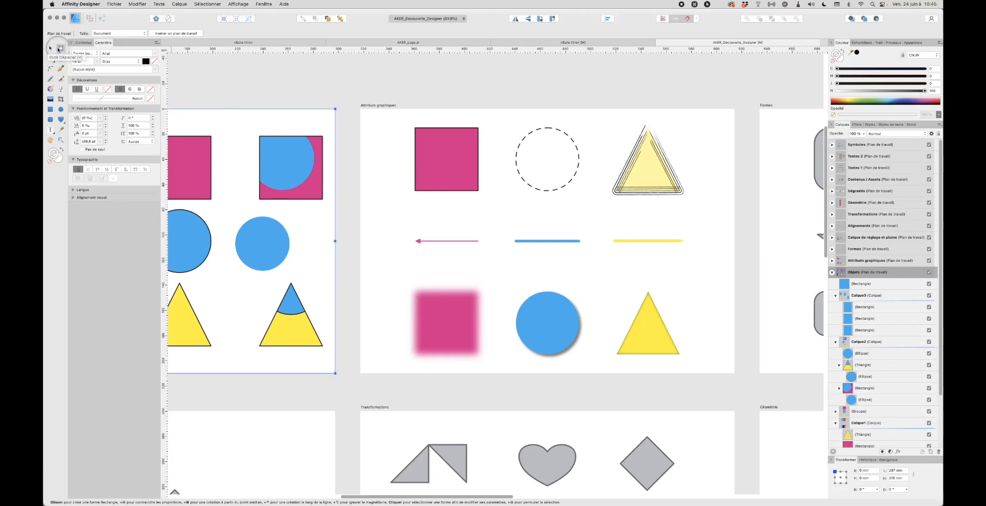
click(50, 50)
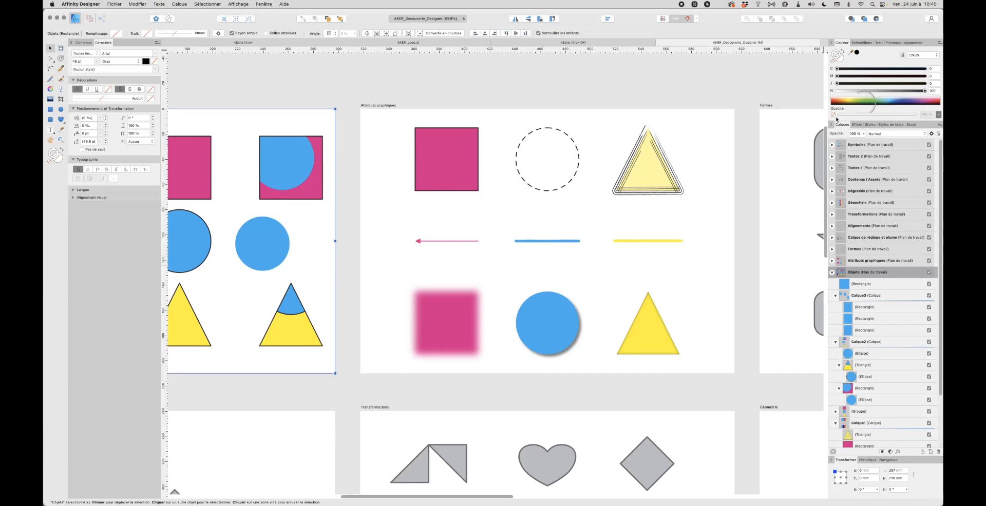
click(832, 272)
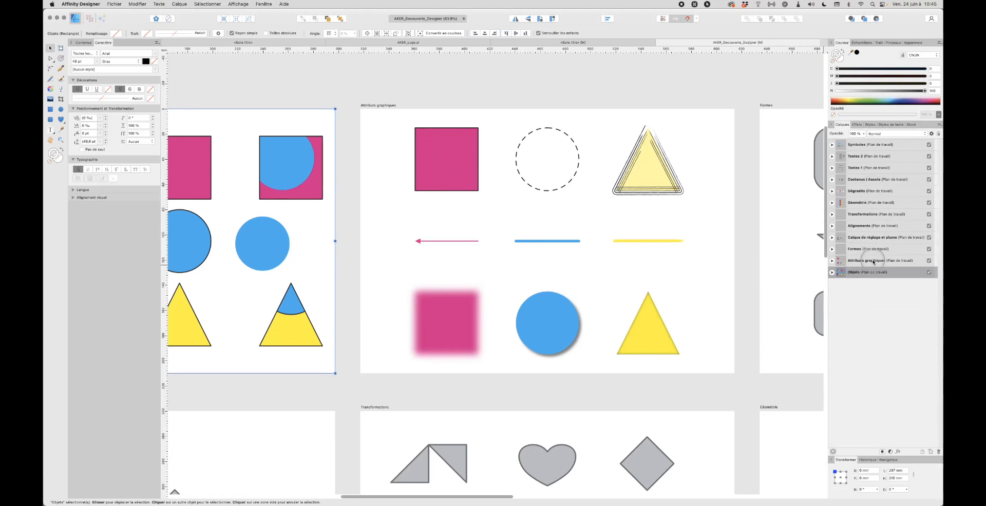
- Select the Attributs graphiques artboard and then the Symboles artboard, and survey the layout of the artboards
click(873, 260)
click(873, 145)
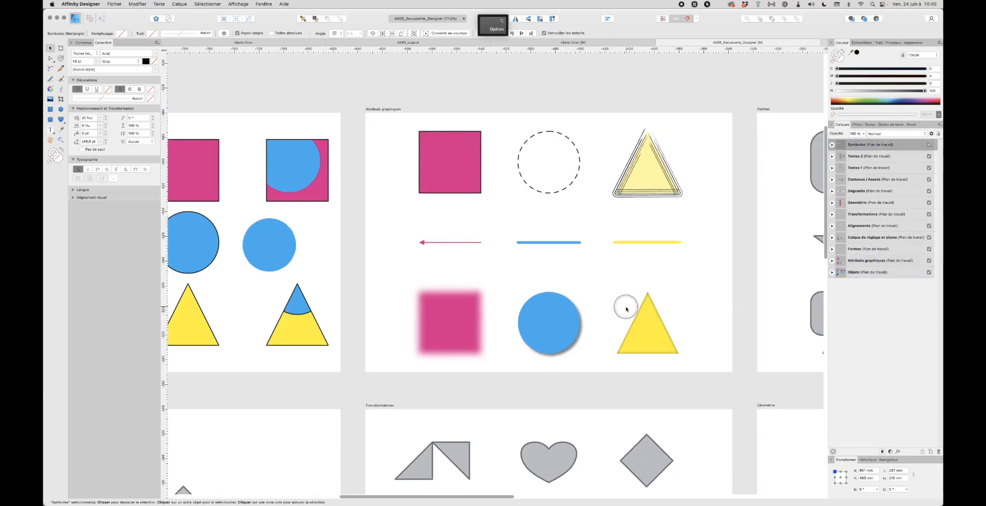
scroll(623, 309, down, 4)
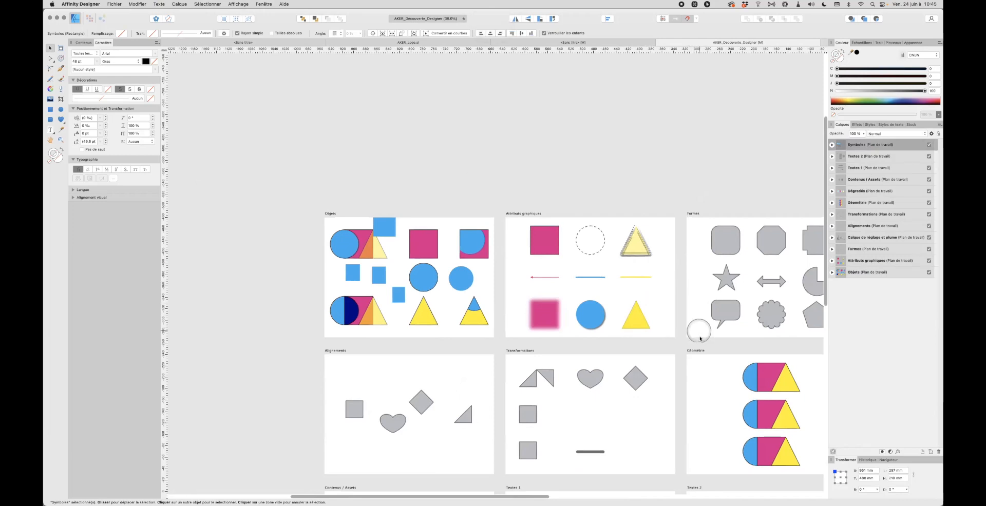
key(space)
drag(714, 343, 634, 256)
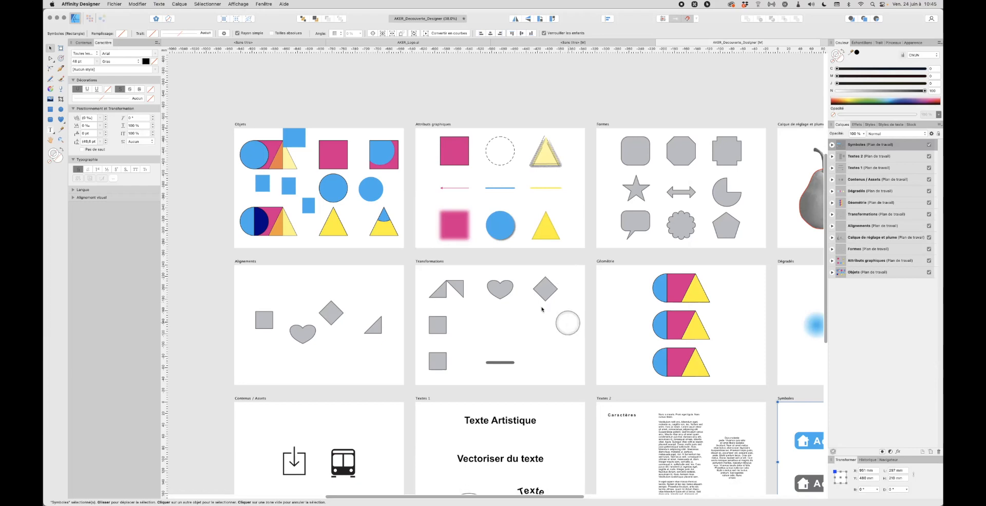
- Zoom to individual artboards from the layer list, including Attributs graphiques, Formes and Symboles, ending on Attributs graphiques
click(855, 261)
double_click(855, 261)
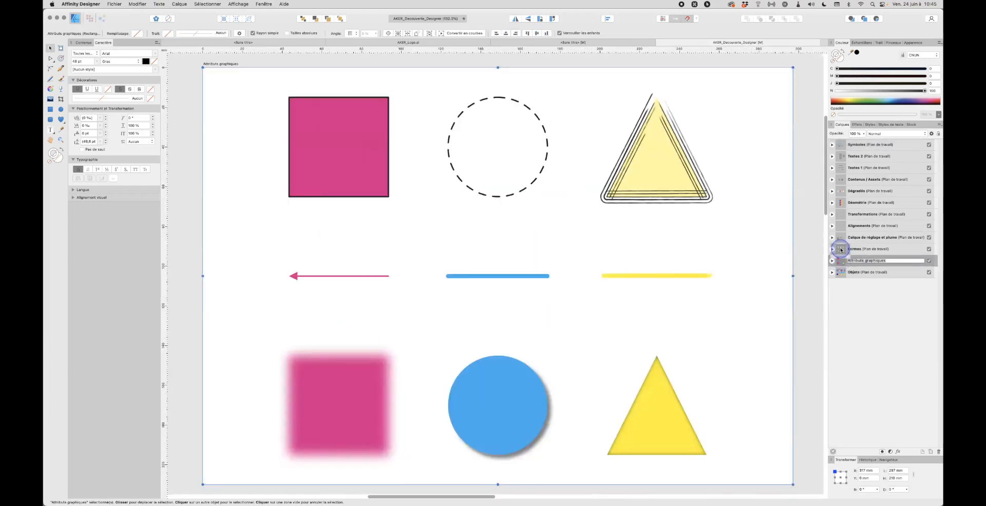
double_click(840, 249)
double_click(840, 204)
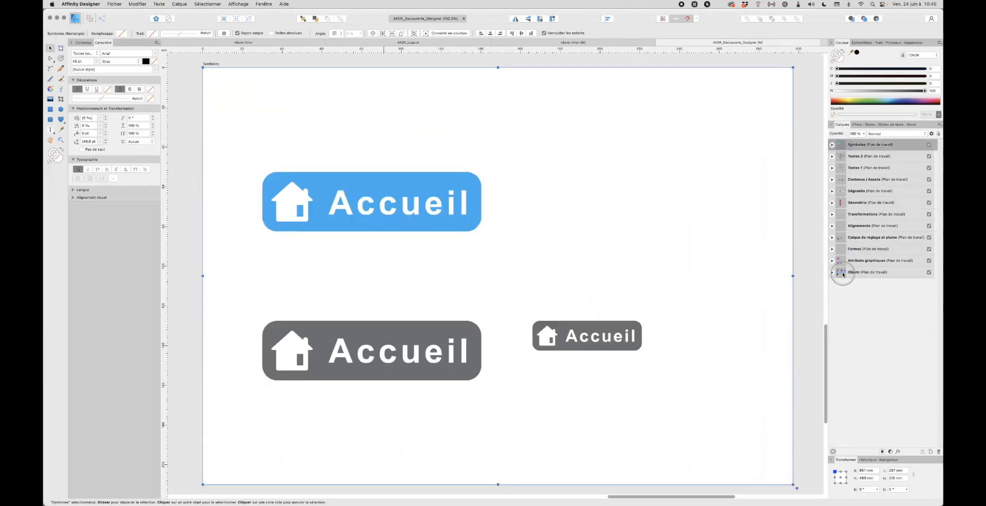
double_click(841, 262)
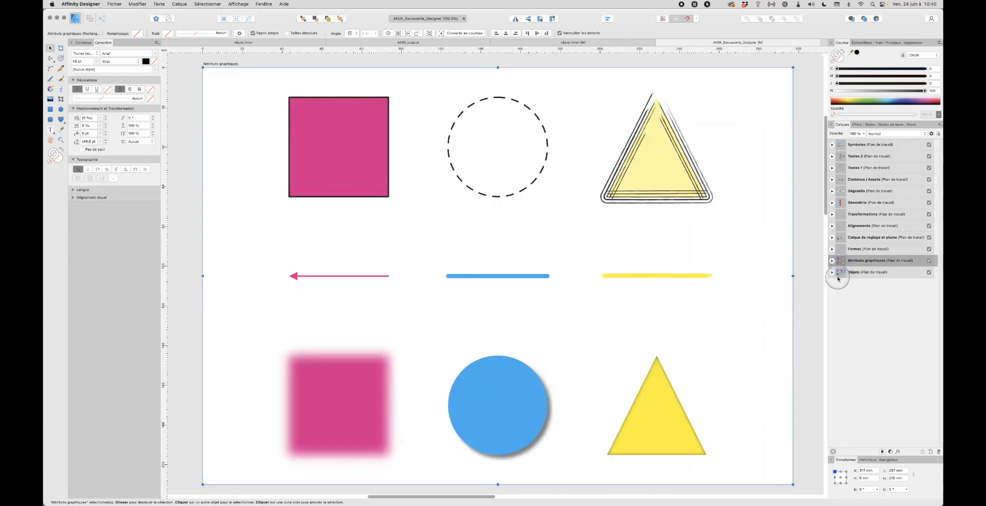
double_click(839, 250)
double_click(840, 262)
click(750, 62)
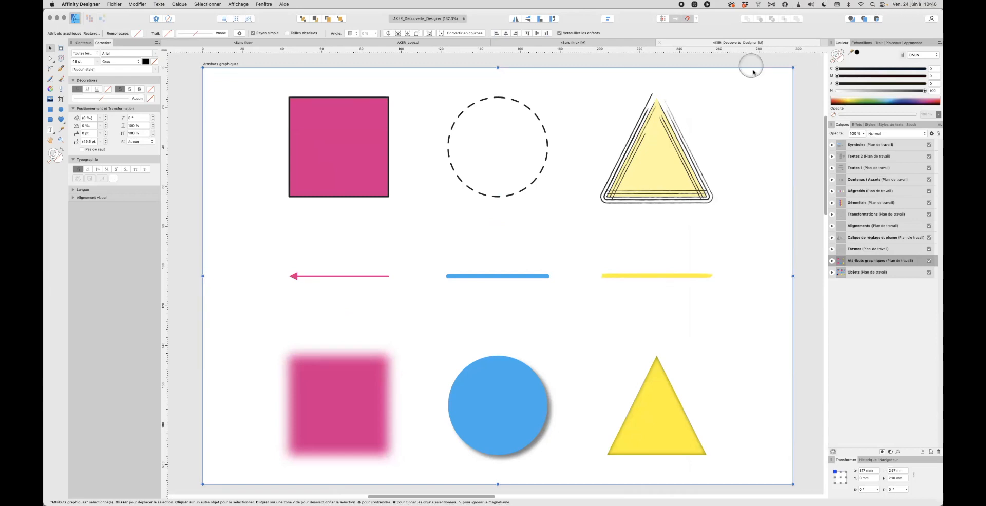
- Zoom out to an overview of all the artboards, and zoom back in on the Attributs graphiques artboard
scroll(774, 316, down, 2)
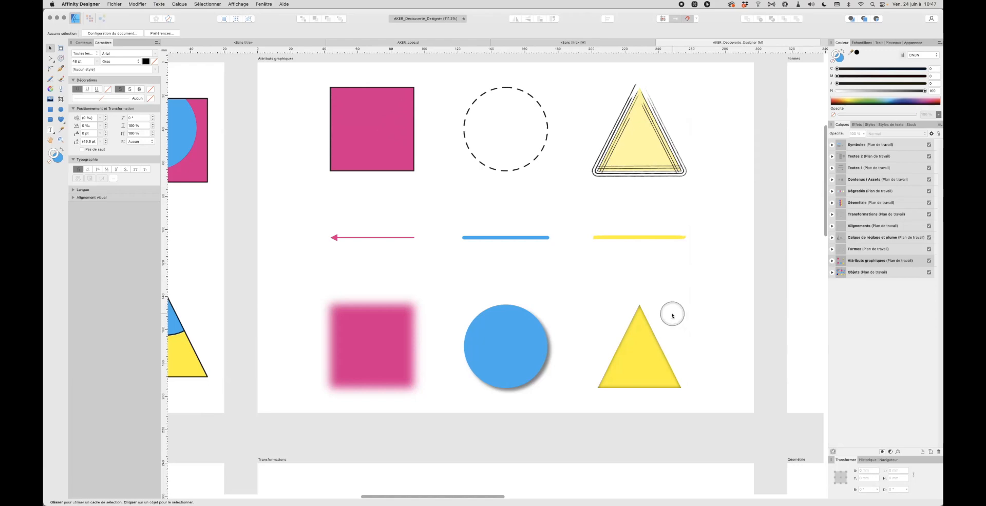
key(minus)
key(minus)
key(minus)
key(minus)
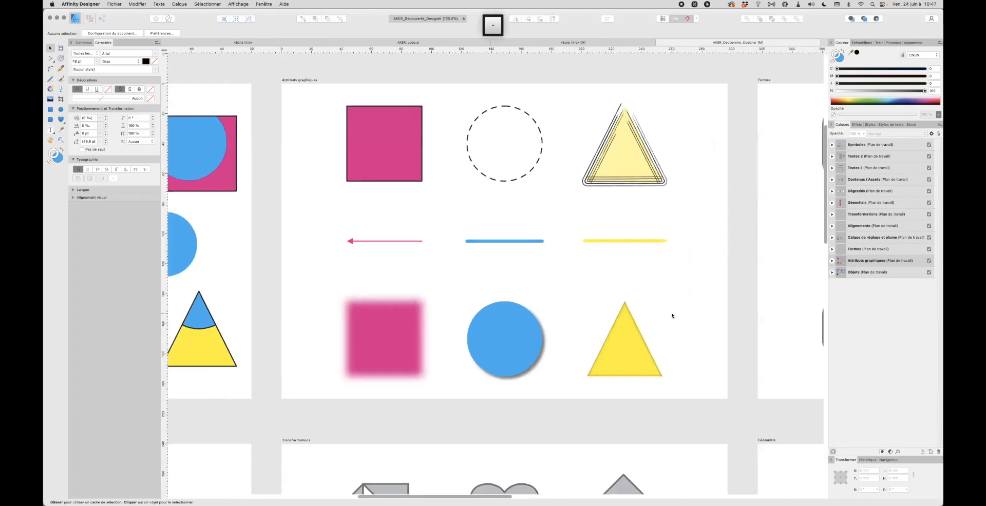
key(minus)
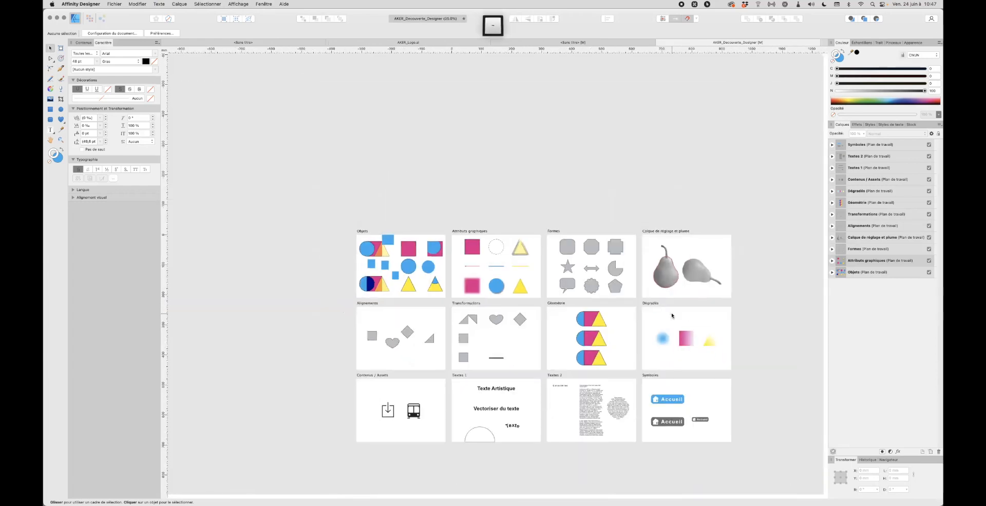
key(plus)
key(plus)
key(plus)
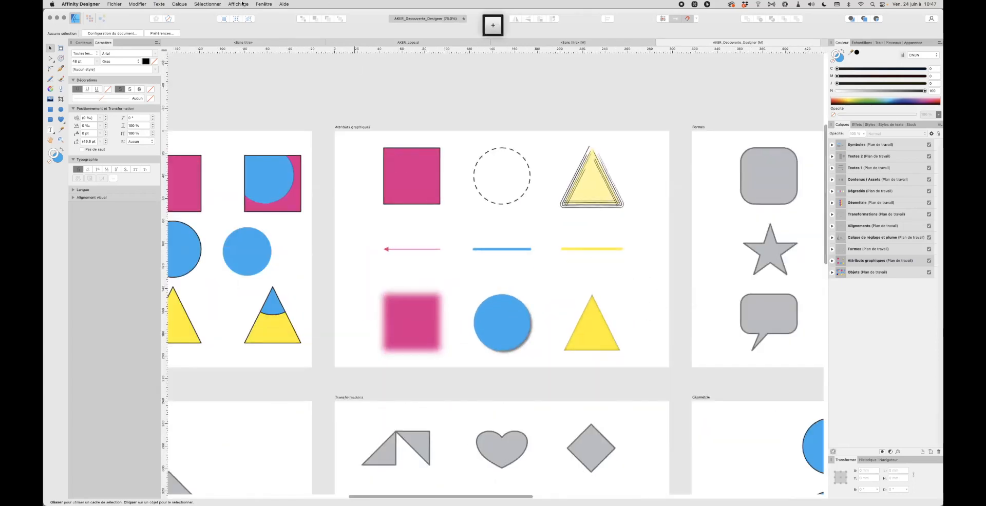
- Fit all the artboards in the view with the Zoom à l'échelle command
click(238, 4)
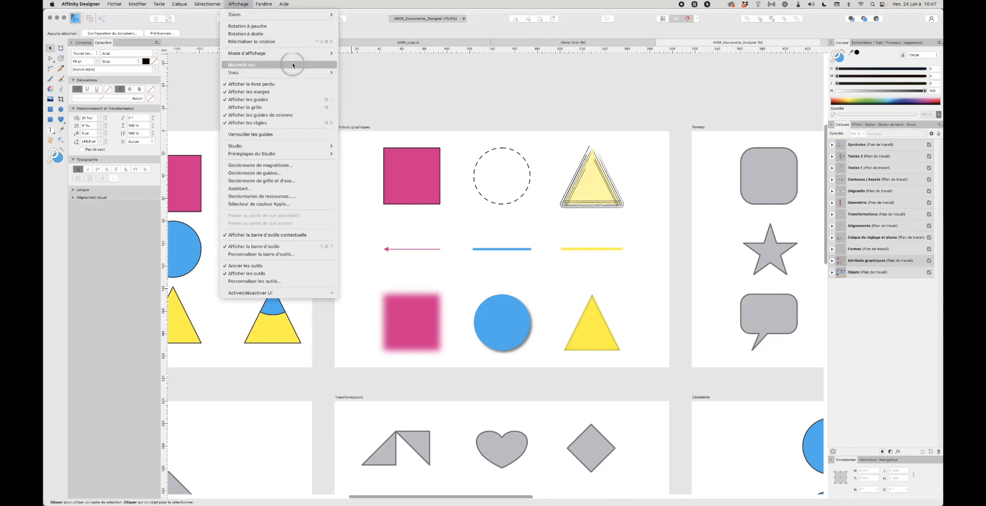
mouse_move(295, 54)
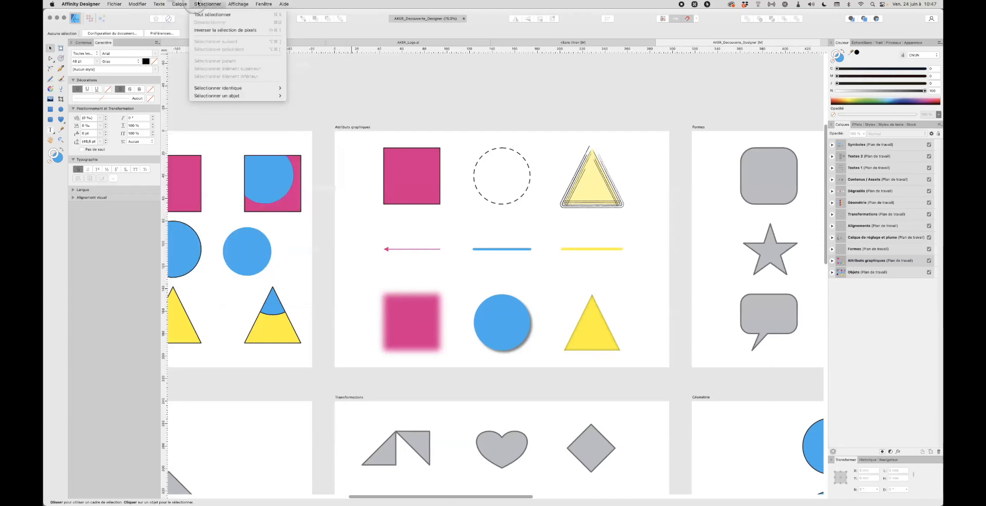
mouse_move(248, 16)
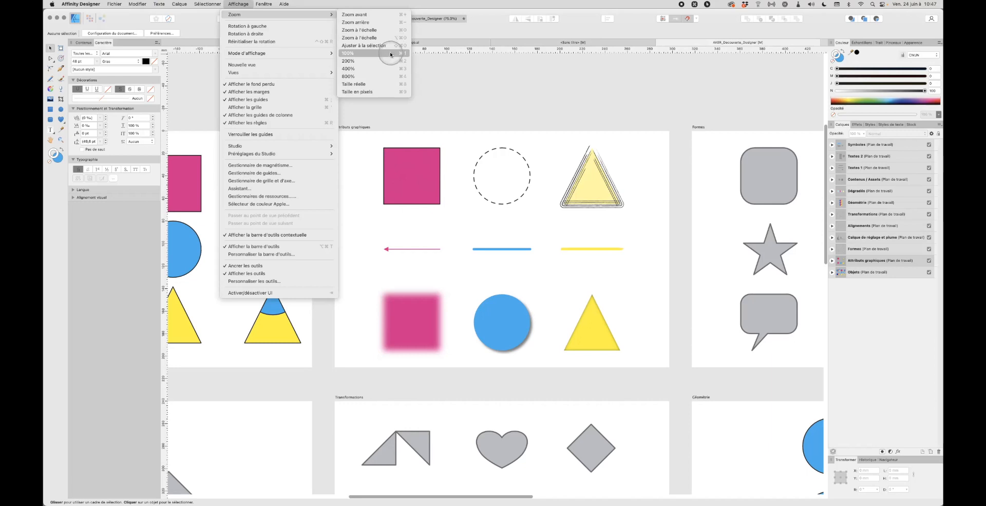
click(373, 32)
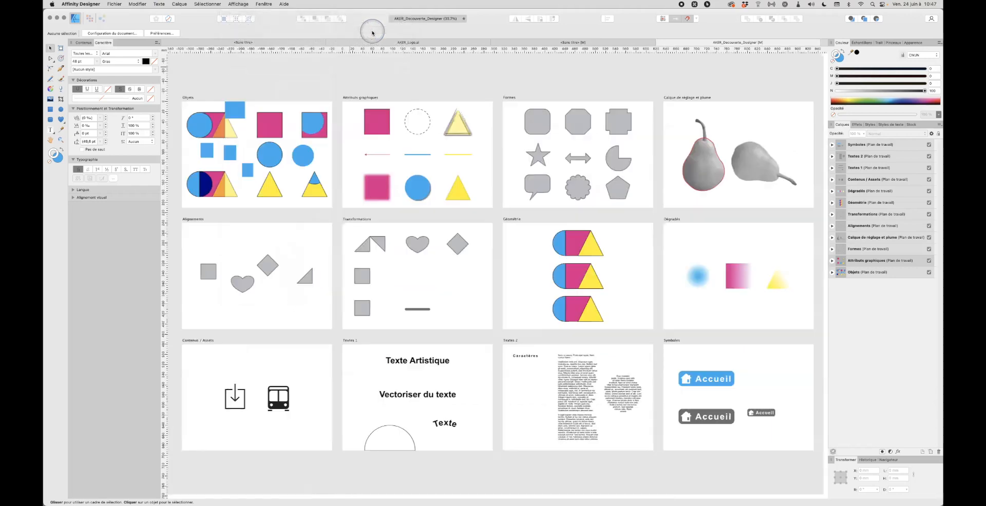
- Review the available zoom commands and fit the whole set of artboards in the view with Zoom à l'échelle
click(244, 3)
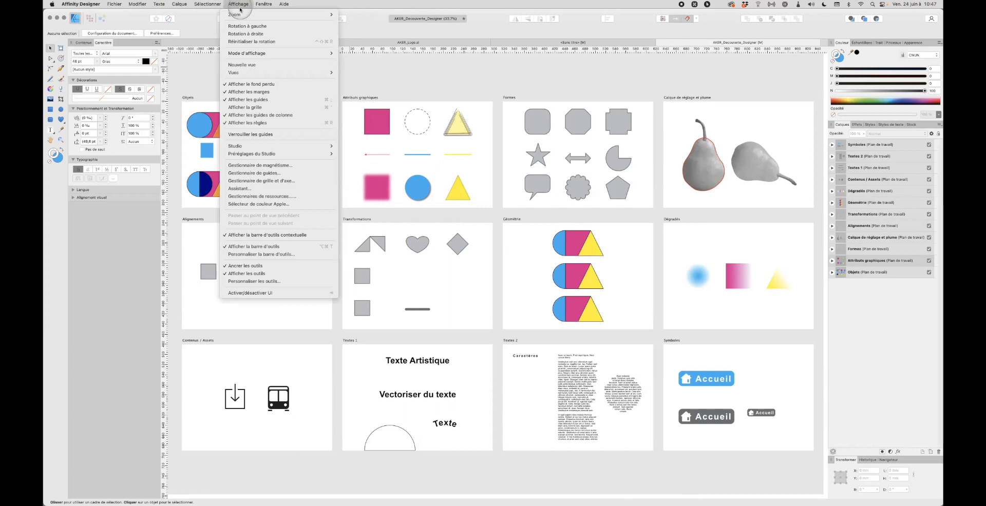
mouse_move(241, 14)
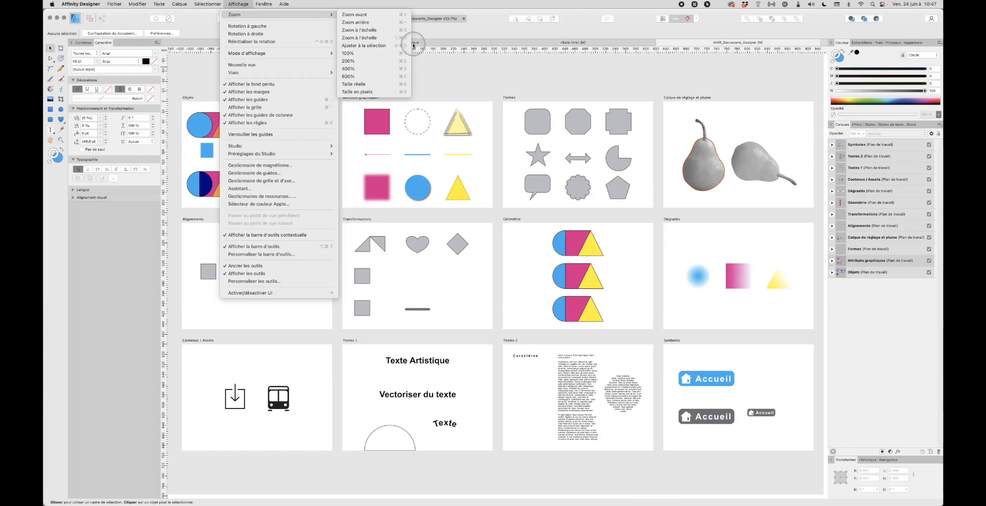
click(380, 38)
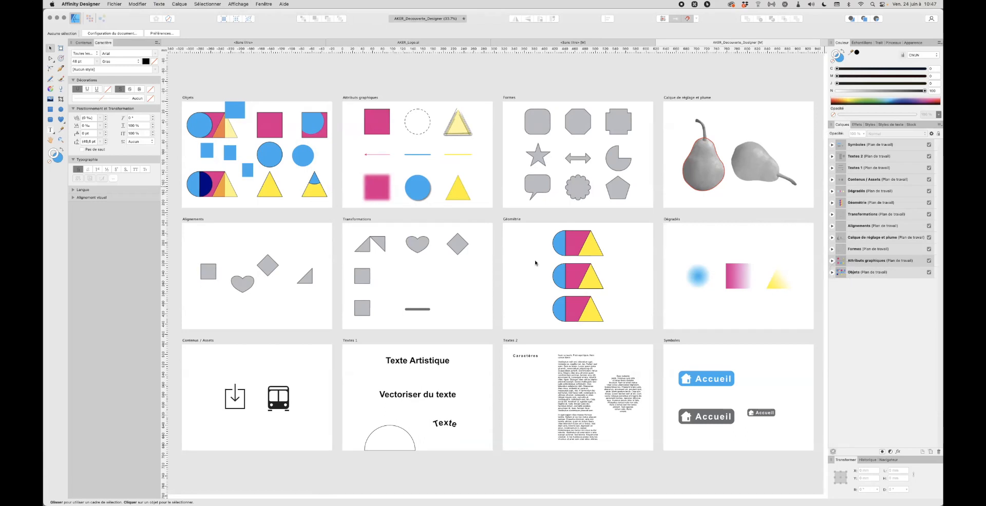
- Reset the rotation of the canvas view with the Réinitialiser la rotation command
click(238, 4)
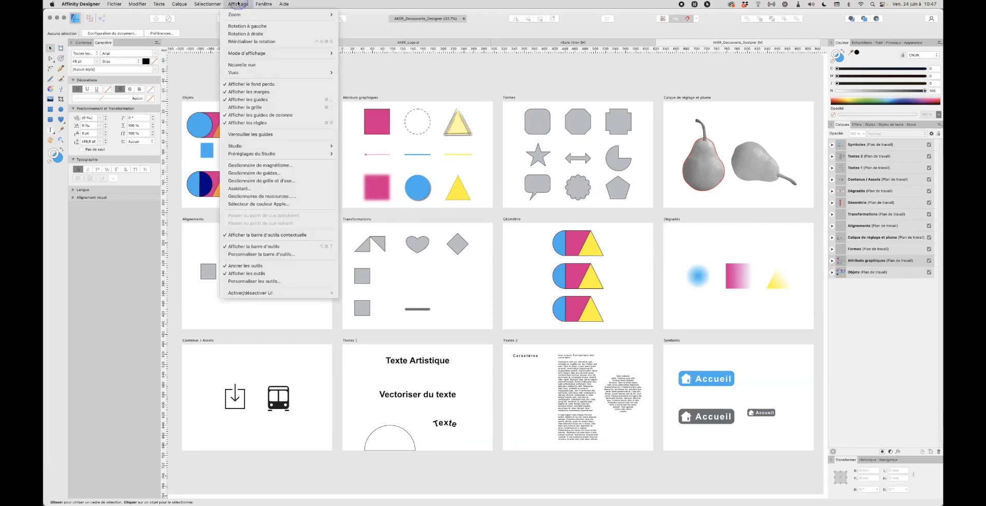
click(258, 42)
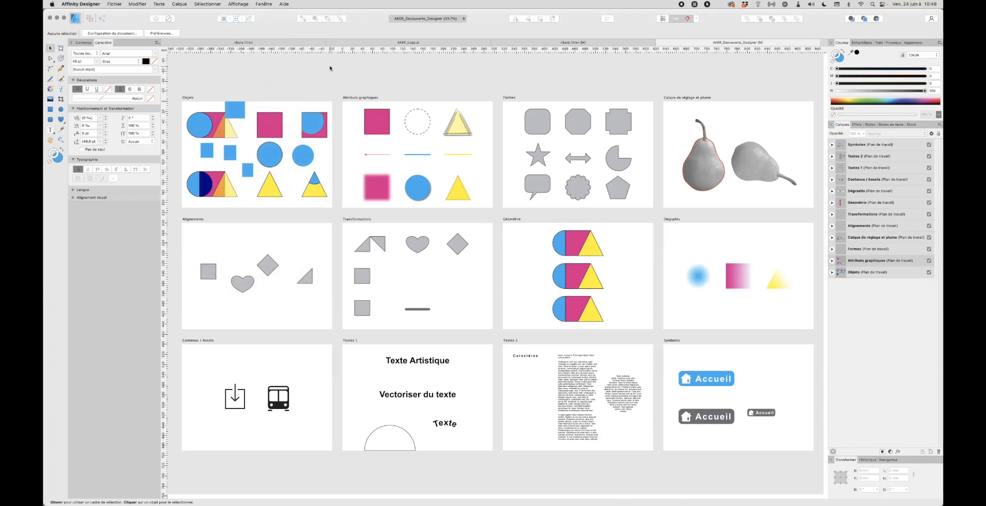
click(241, 4)
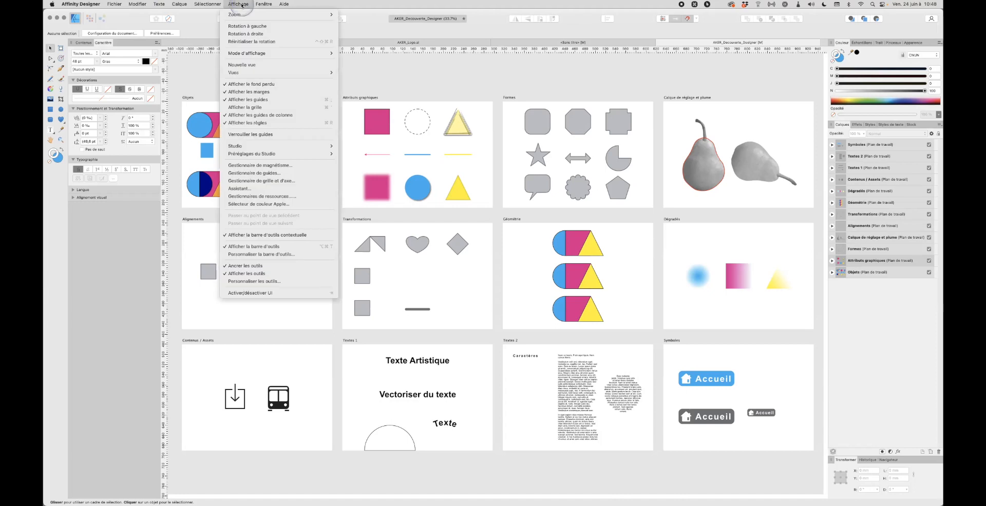
click(273, 42)
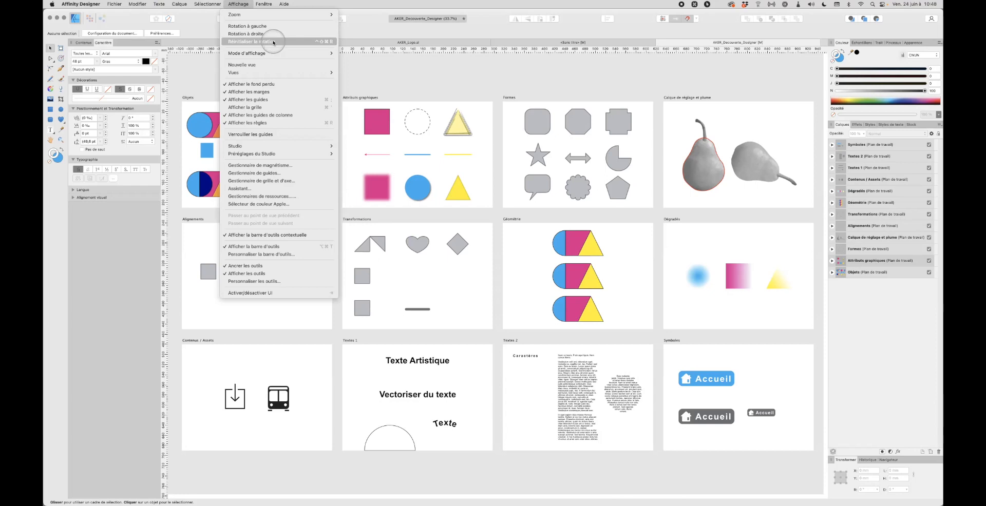
click(272, 41)
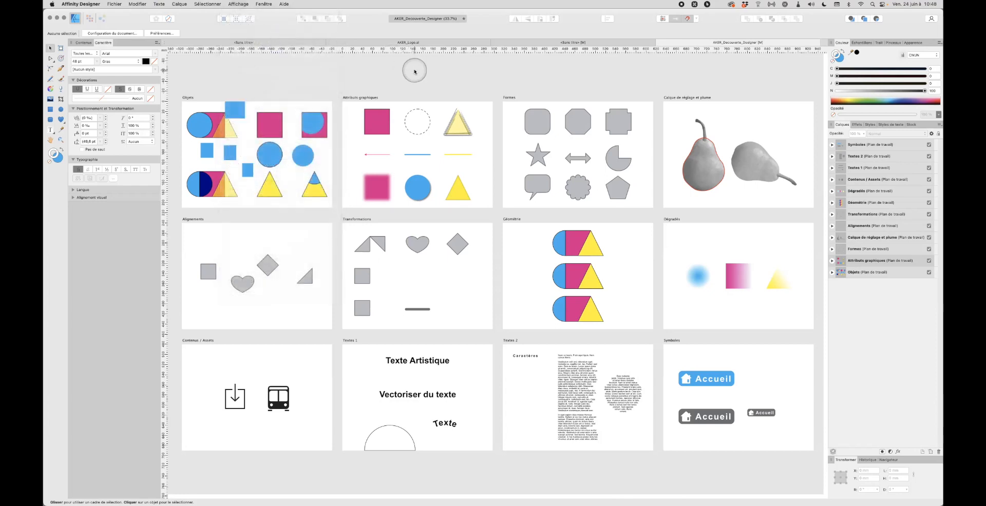
- Zoom in on the Attributs graphiques artboard from the layer list so that it fills the view
double_click(840, 261)
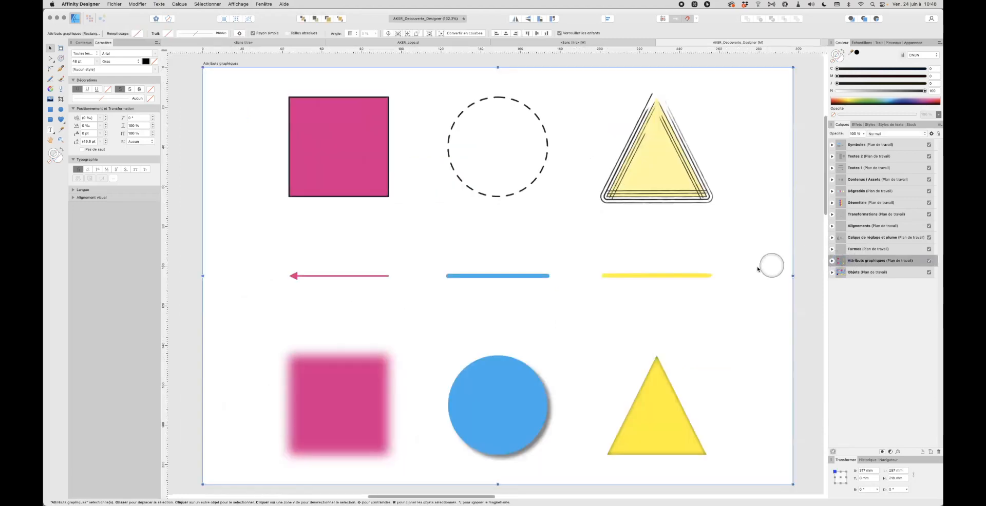